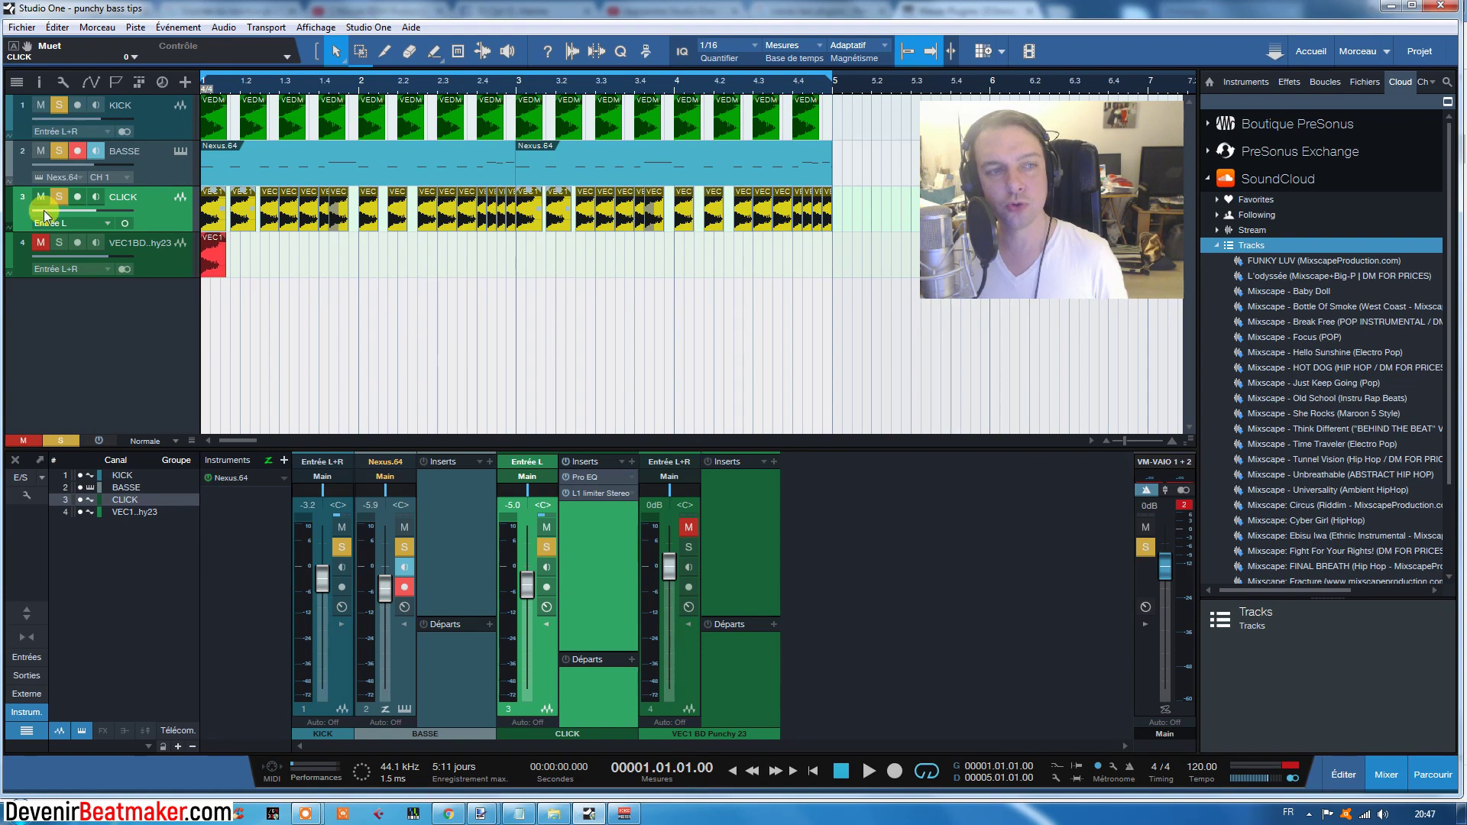
Play the loop while muting and unmuting the CLICK track to compare the bass with and without its layer
left_click_drag(864, 214, 212, 219)
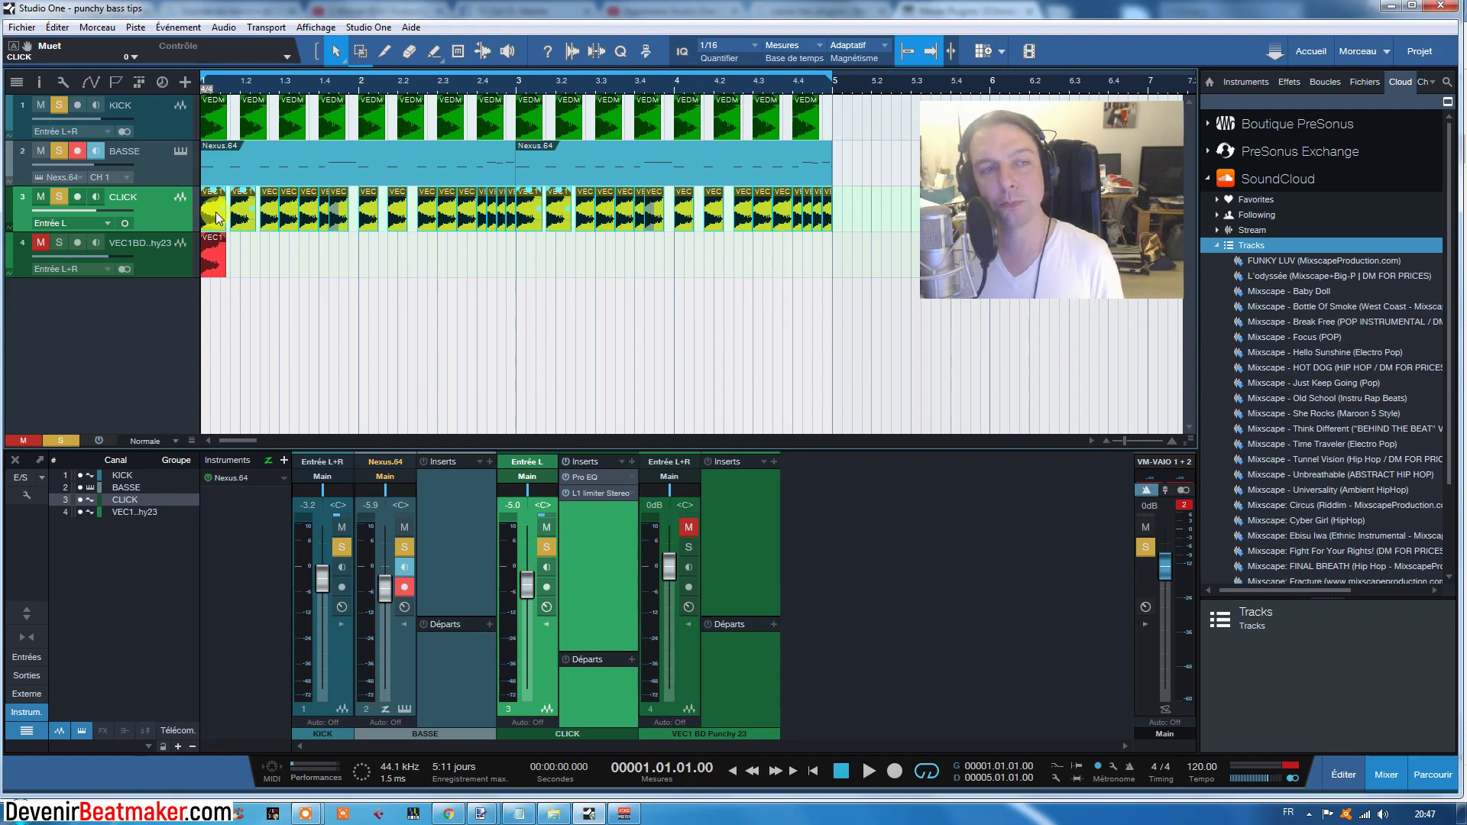
left_click(42, 198)
left_click(44, 198)
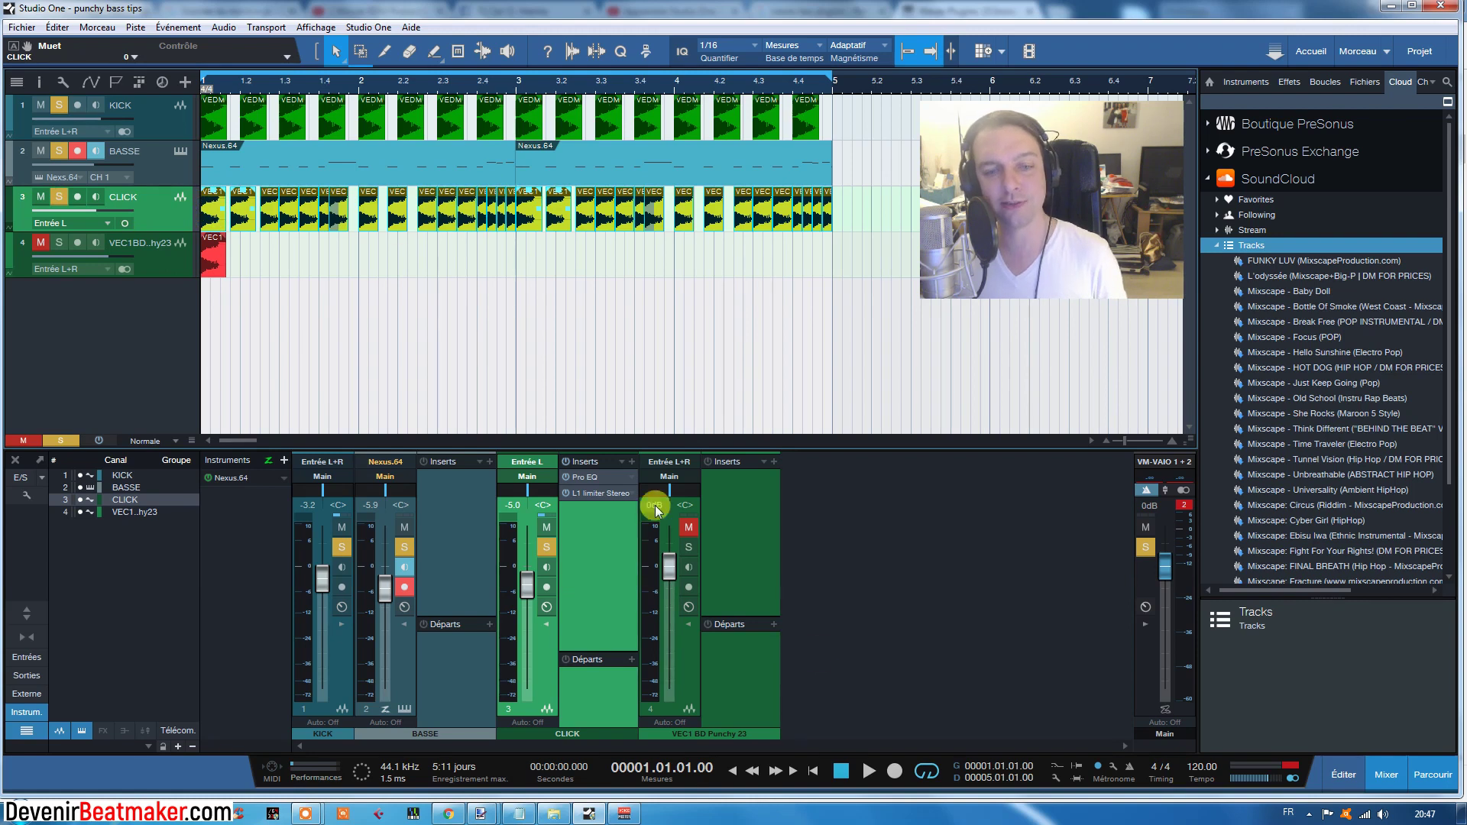
left_click(868, 771)
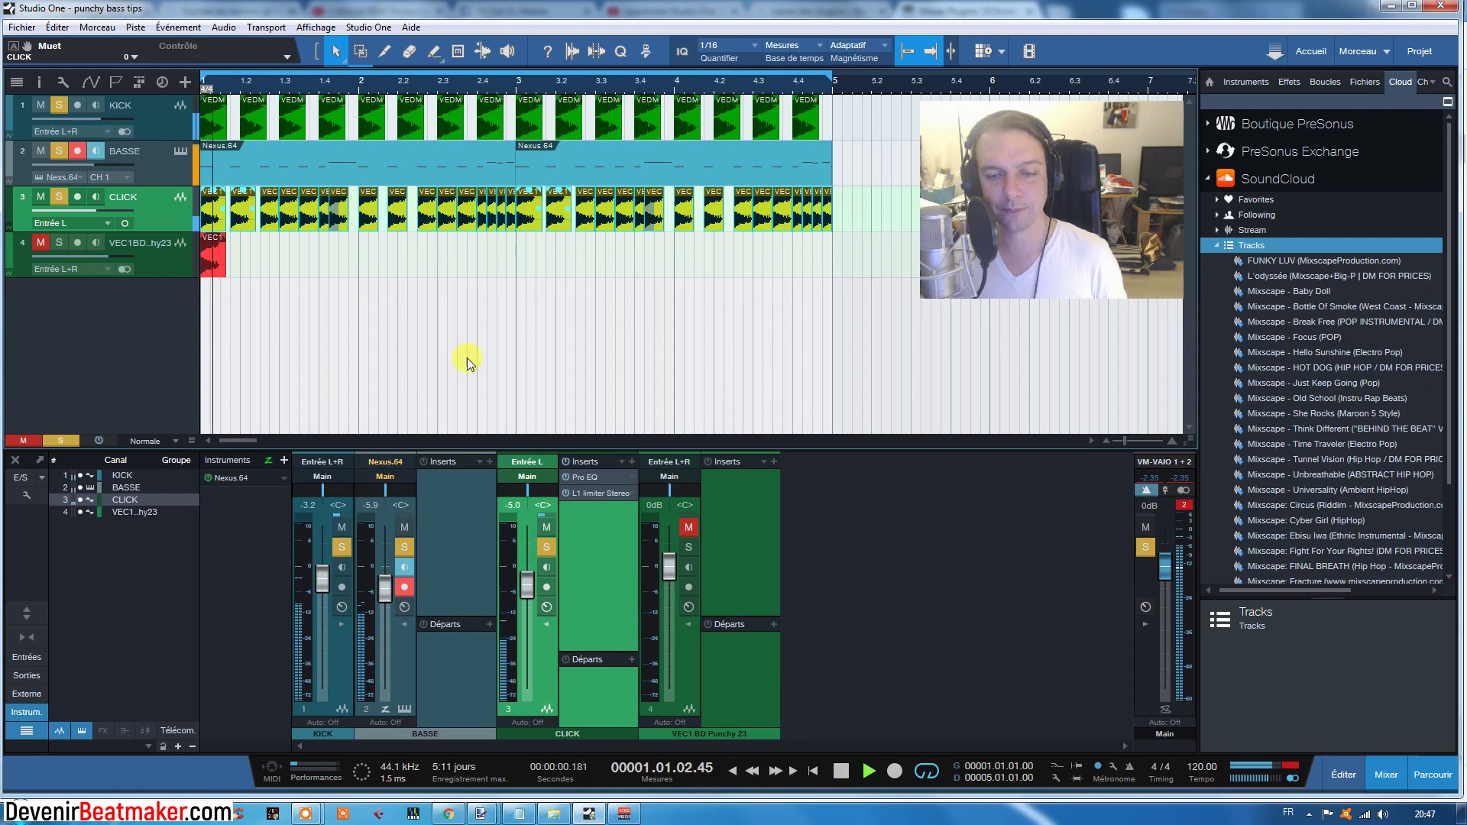
left_click(42, 198)
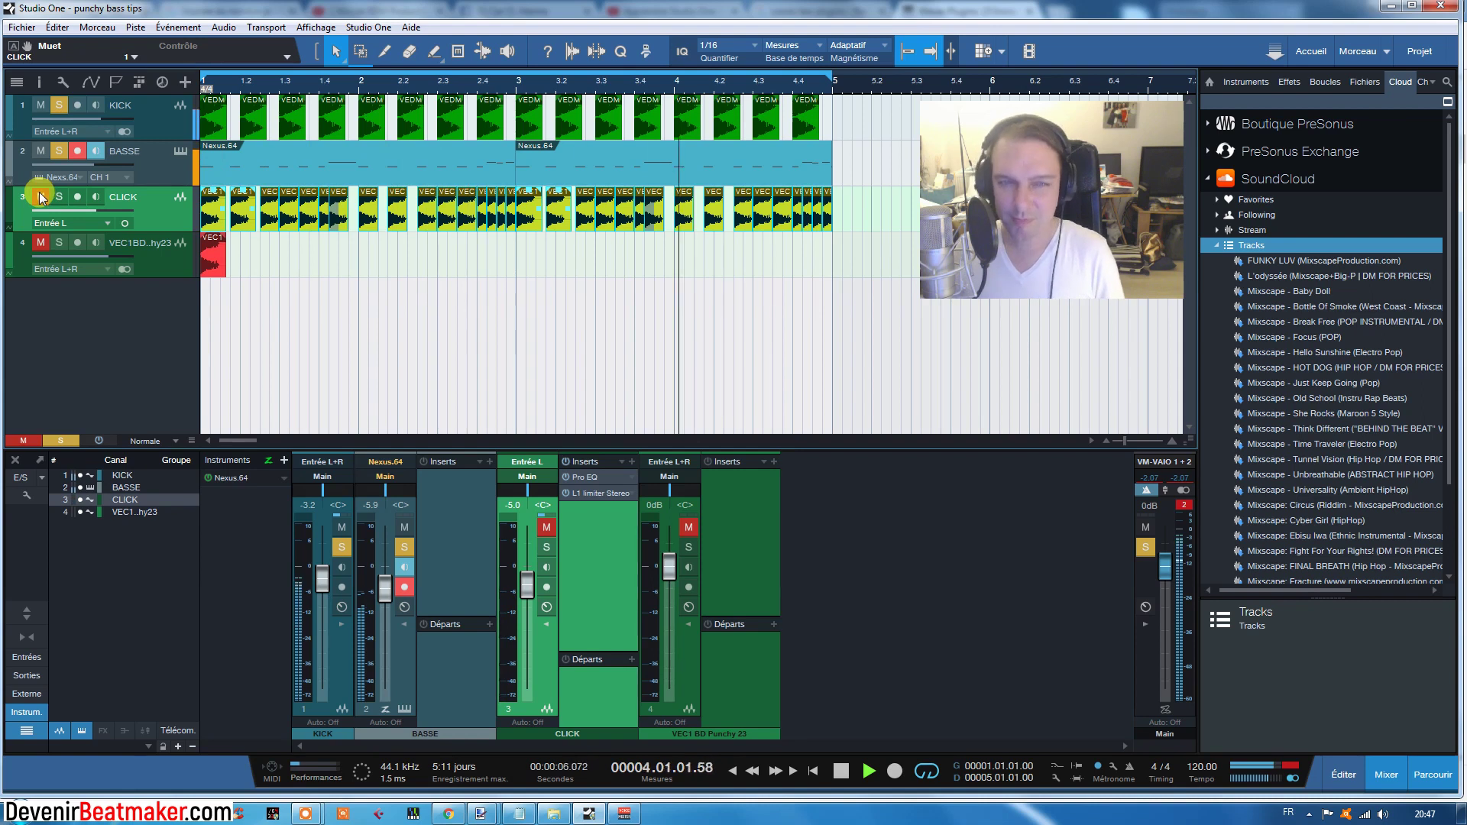
left_click(40, 198)
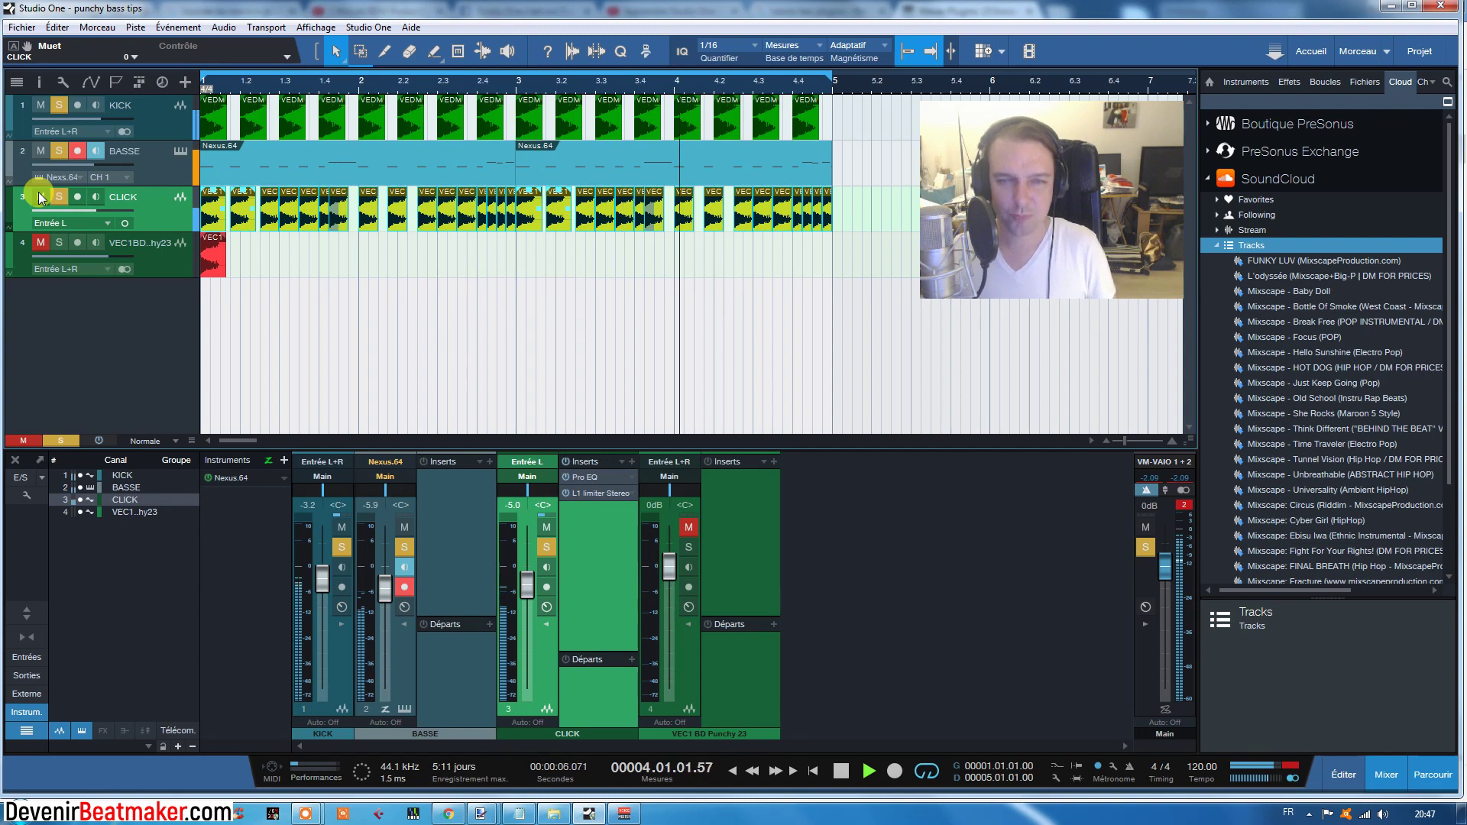
left_click(40, 196)
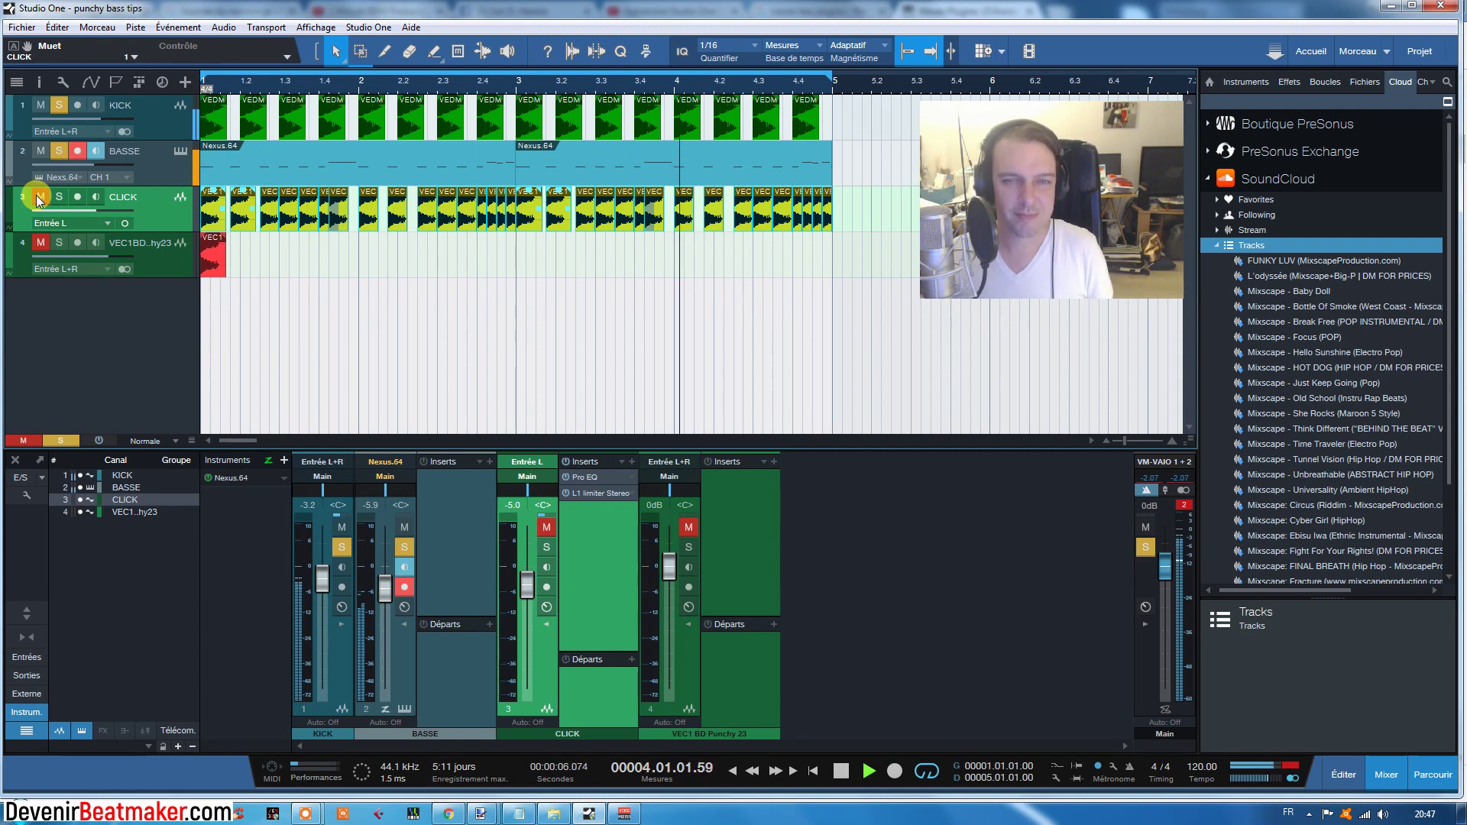
left_click(685, 520)
key("space")
left_click(42, 197)
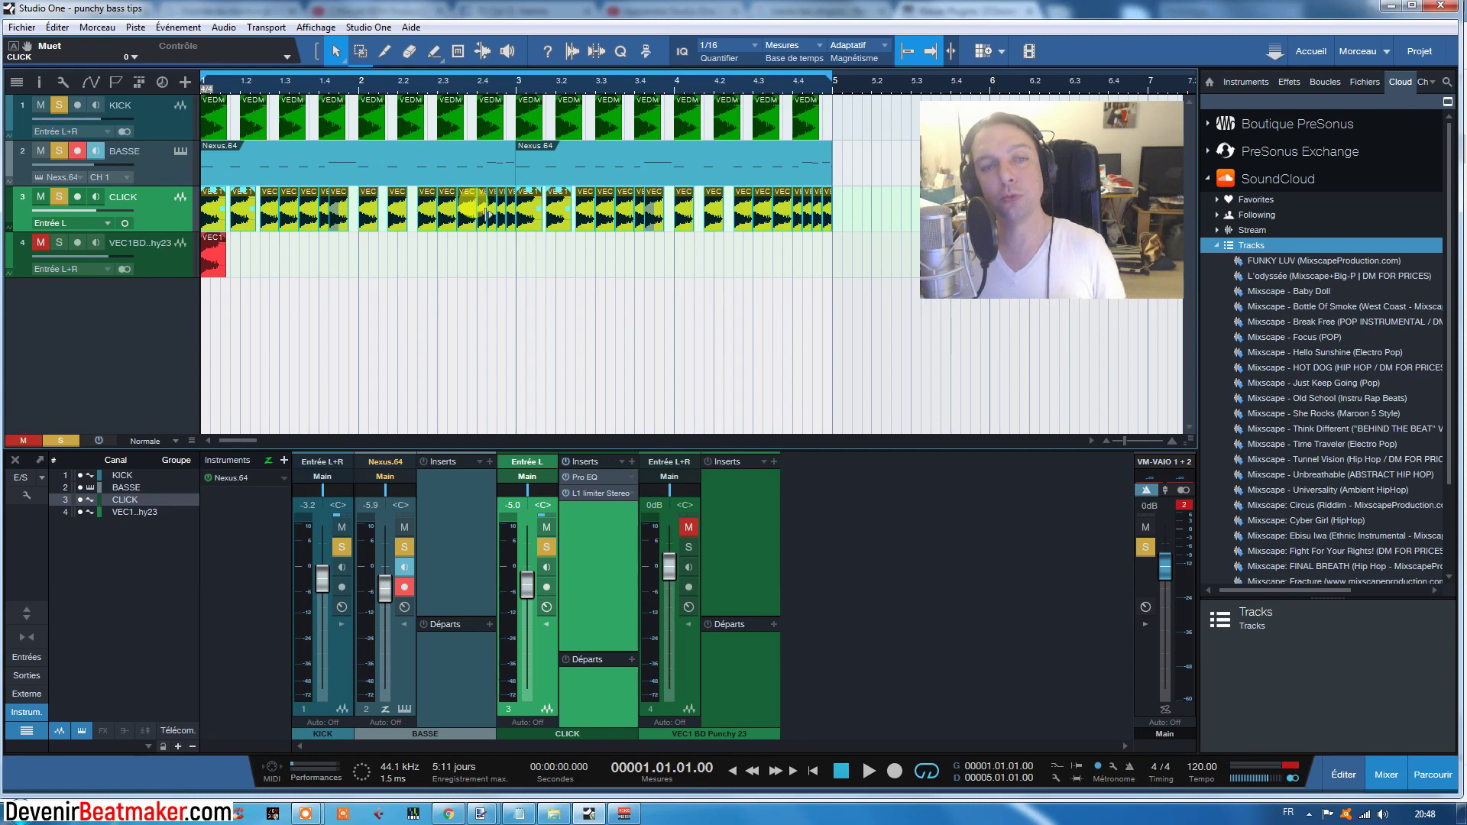
Open the CLICK track's Pro EQ and compare its curve with the HMF boost switched off and on
left_click(590, 477)
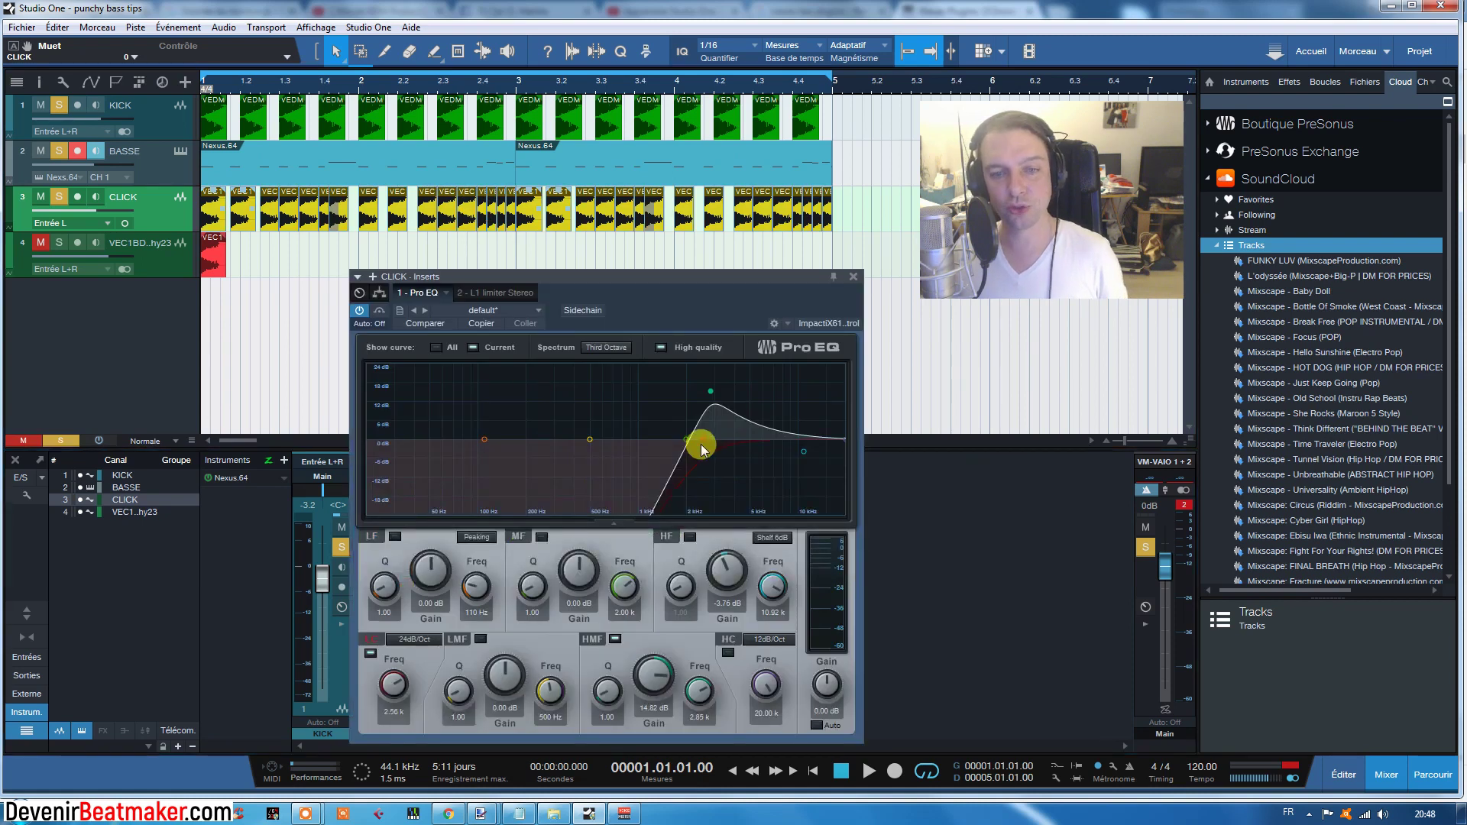
double_click(709, 392)
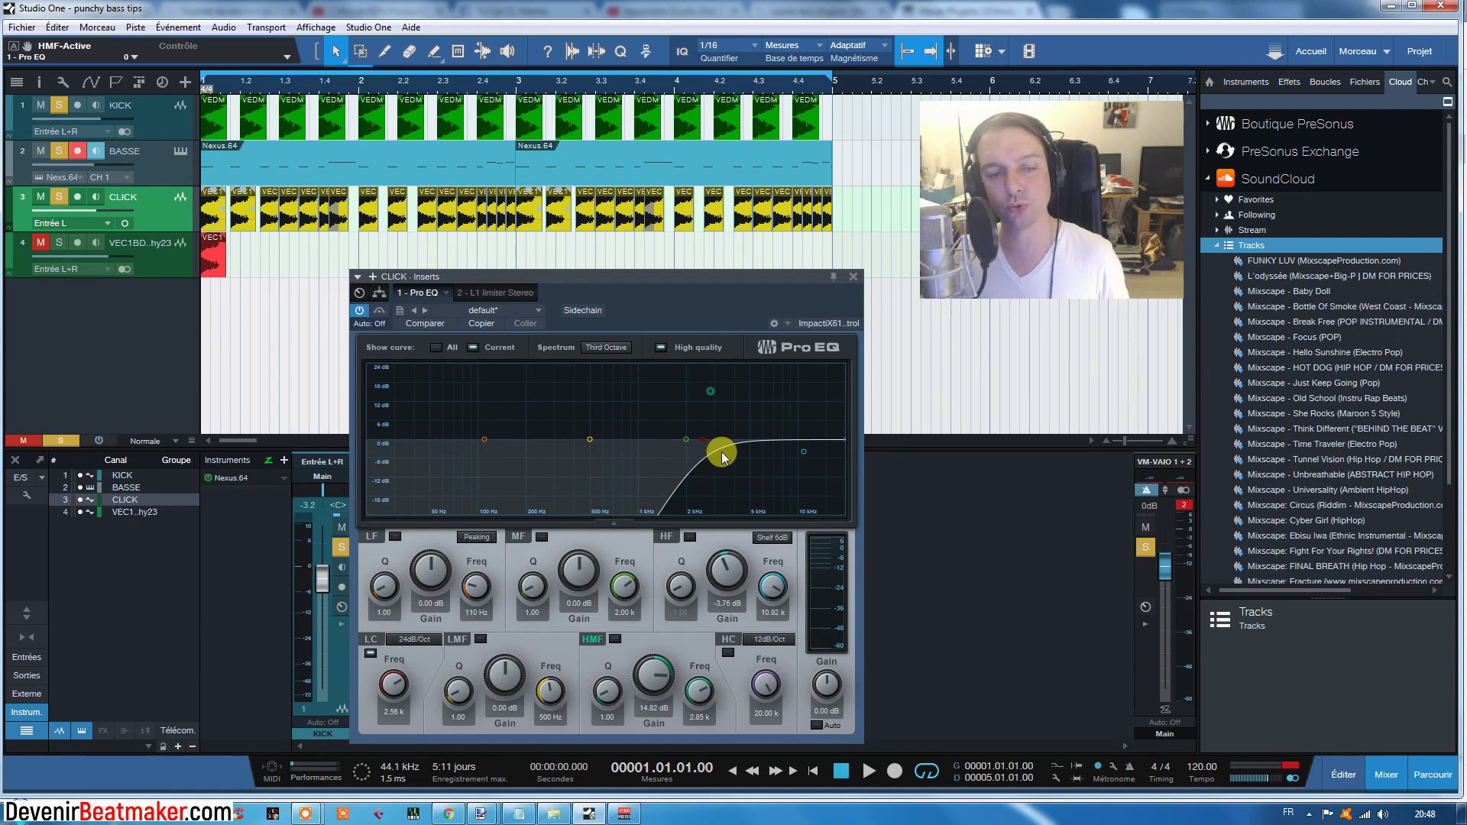
left_click(710, 394)
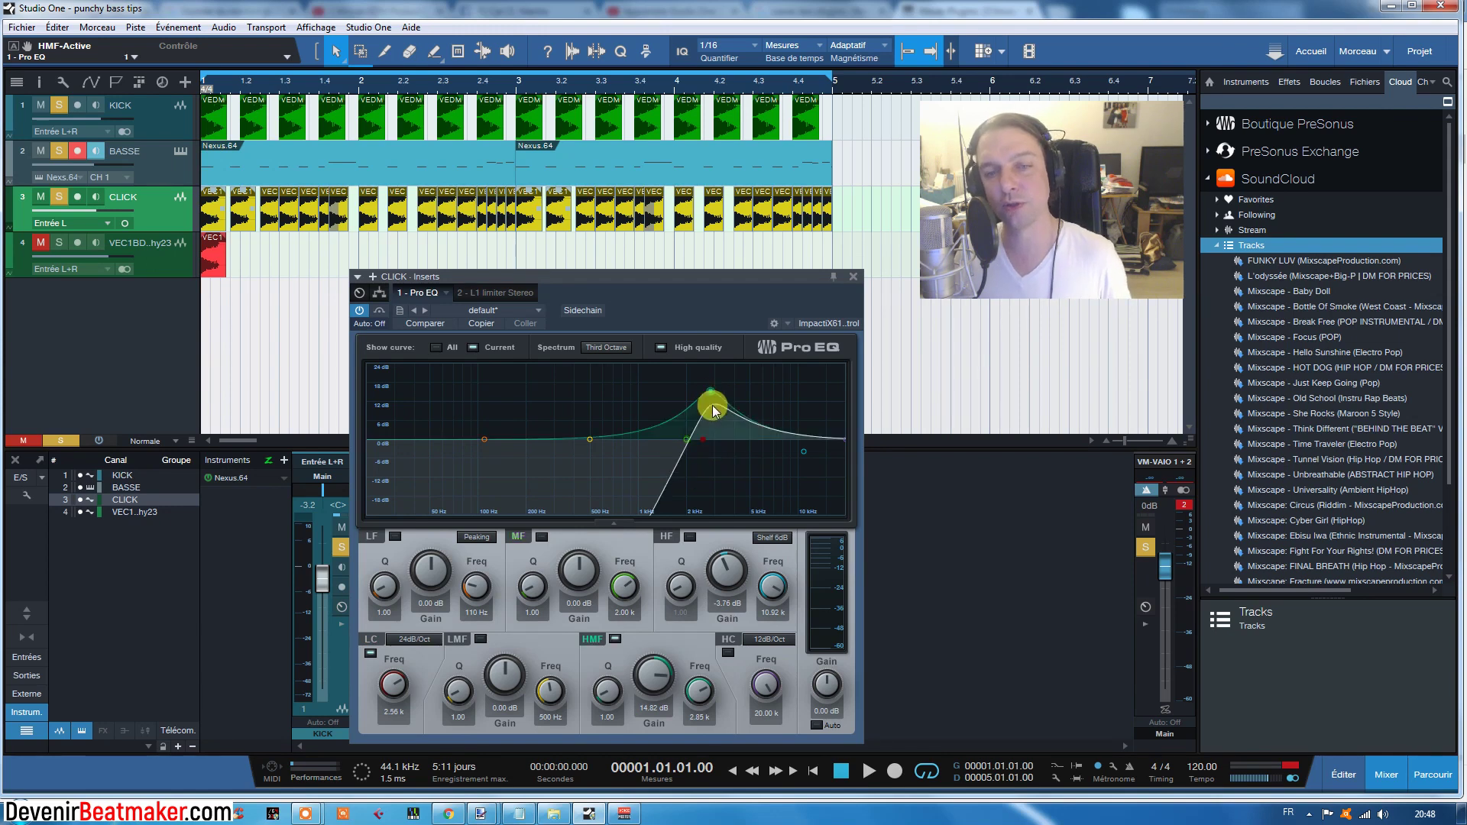
left_click(709, 396)
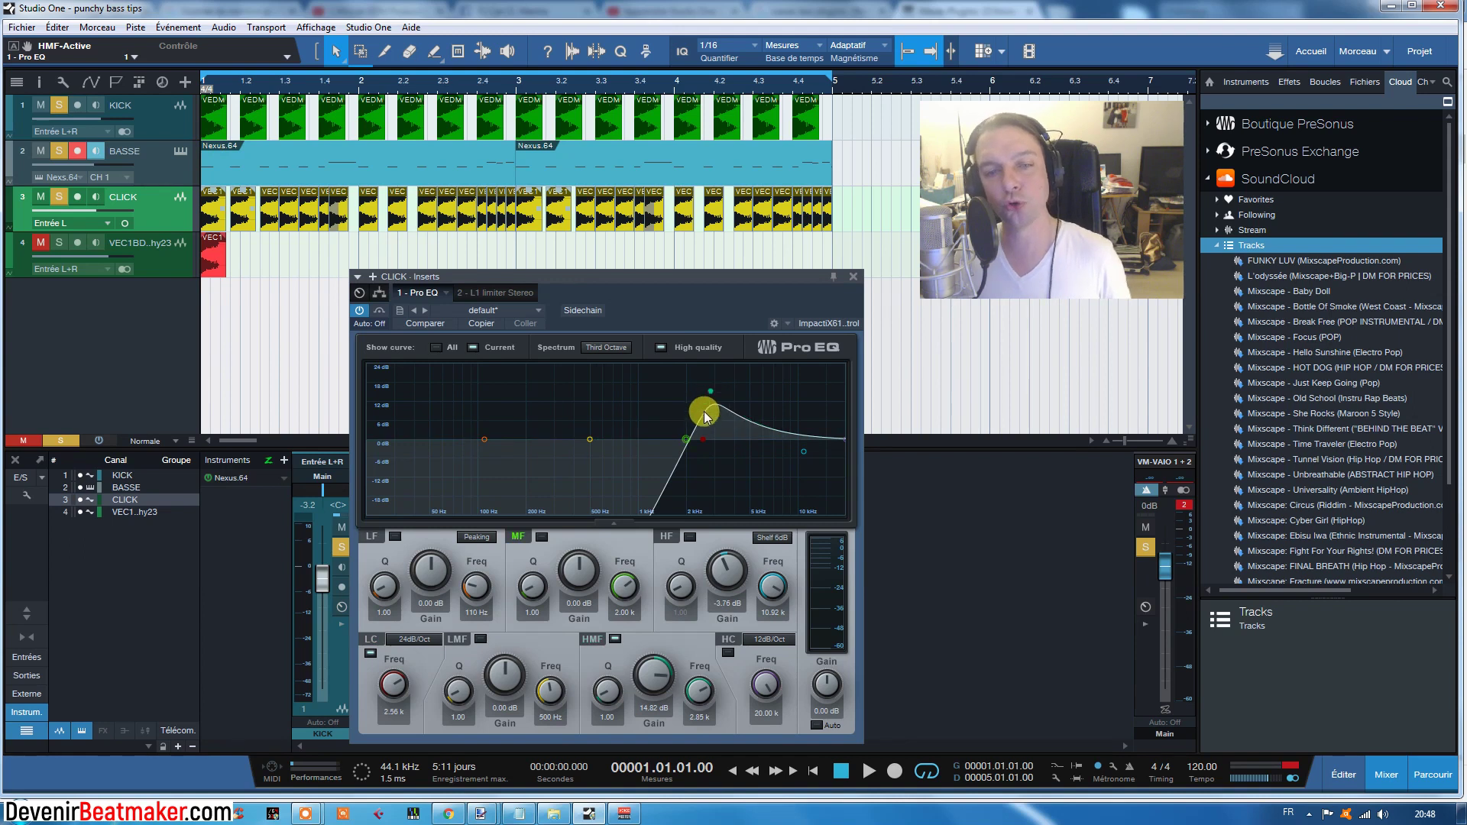
left_click(708, 394)
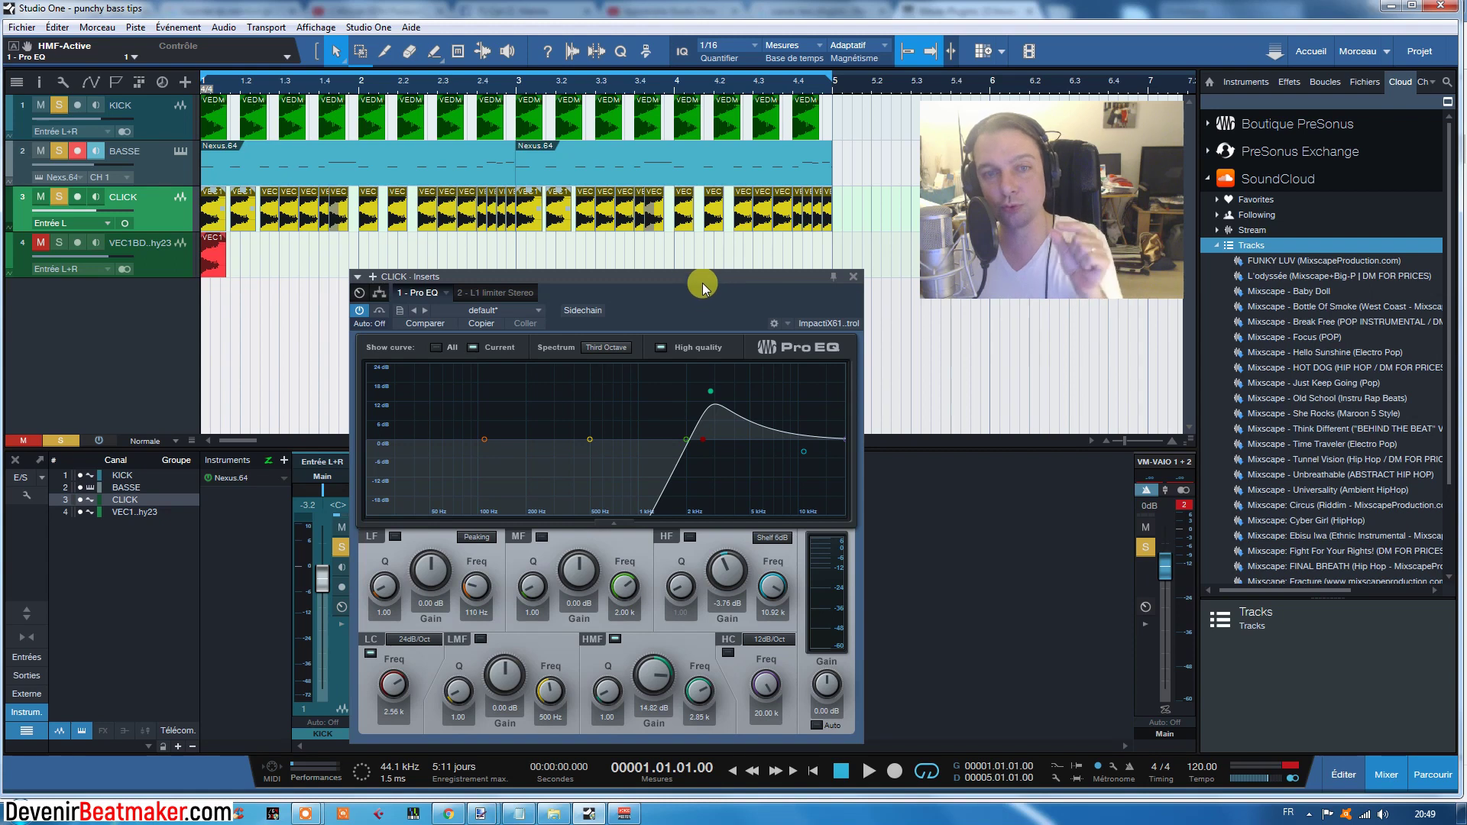
Examine the audio events of the CLICK track up close along the timeline
left_click_drag(856, 207, 201, 201)
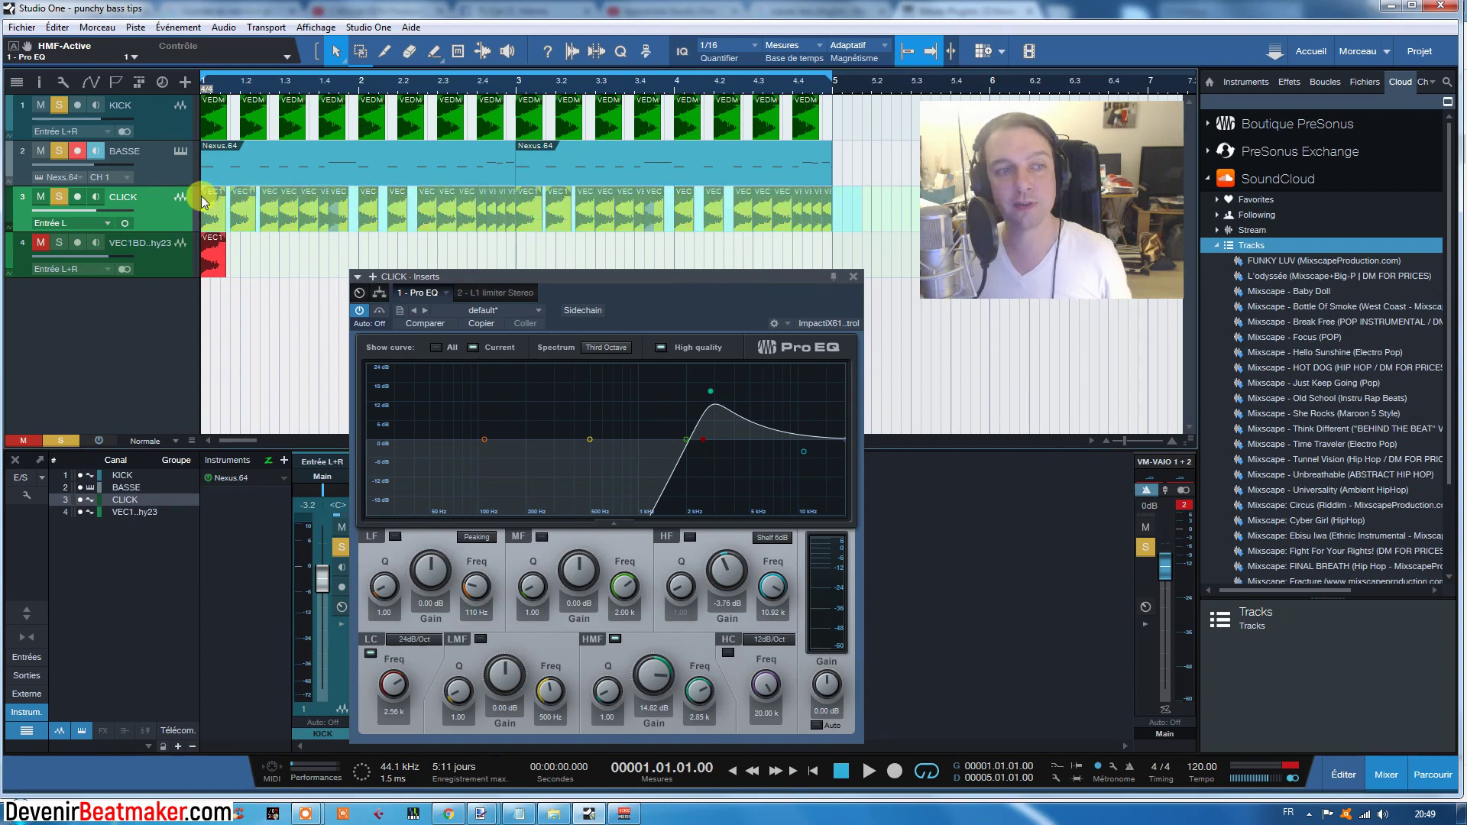
left_click_drag(233, 90, 304, 107)
left_click(227, 217)
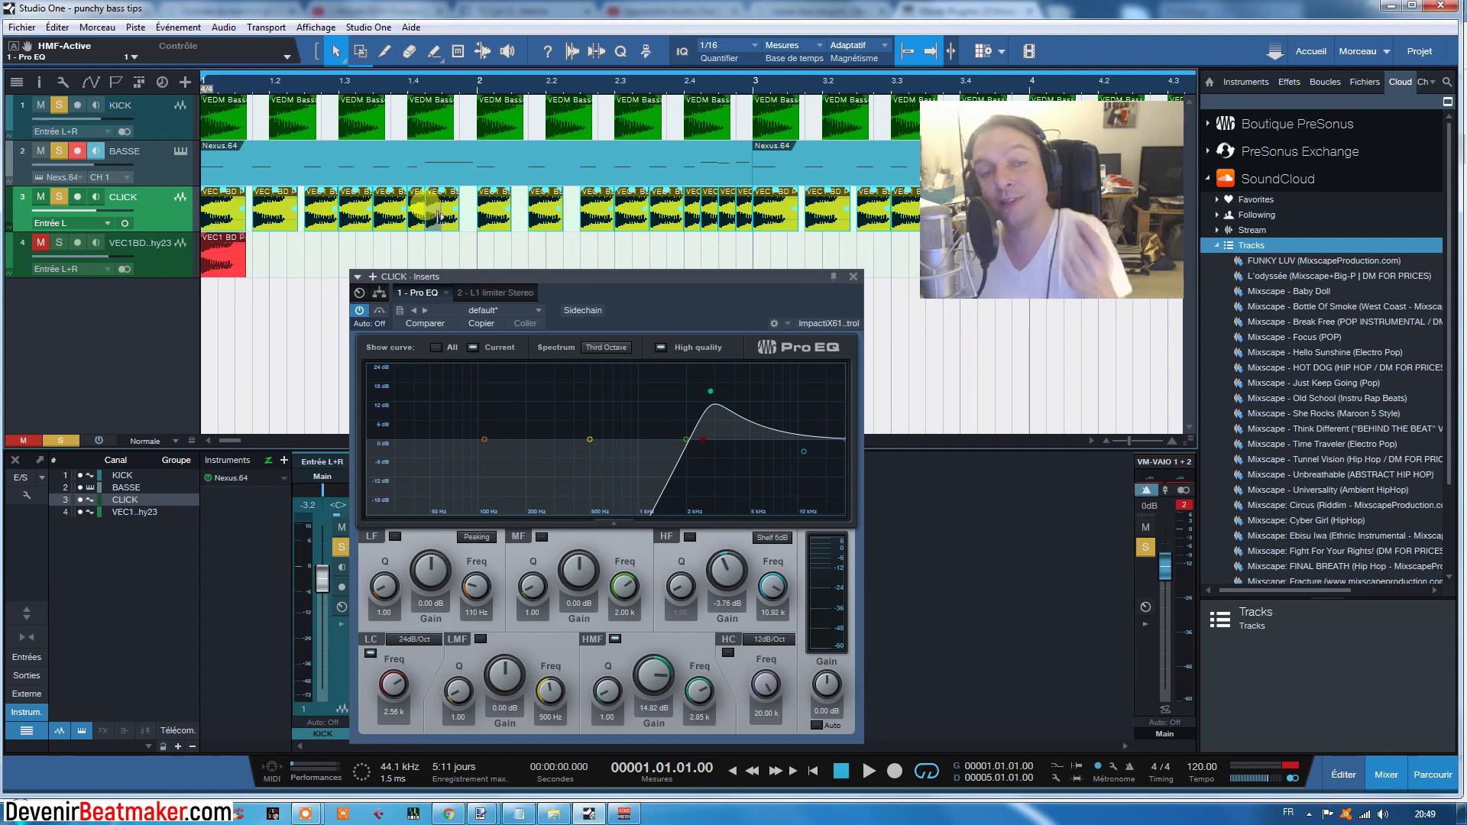
key("w")
key("w")
key("w")
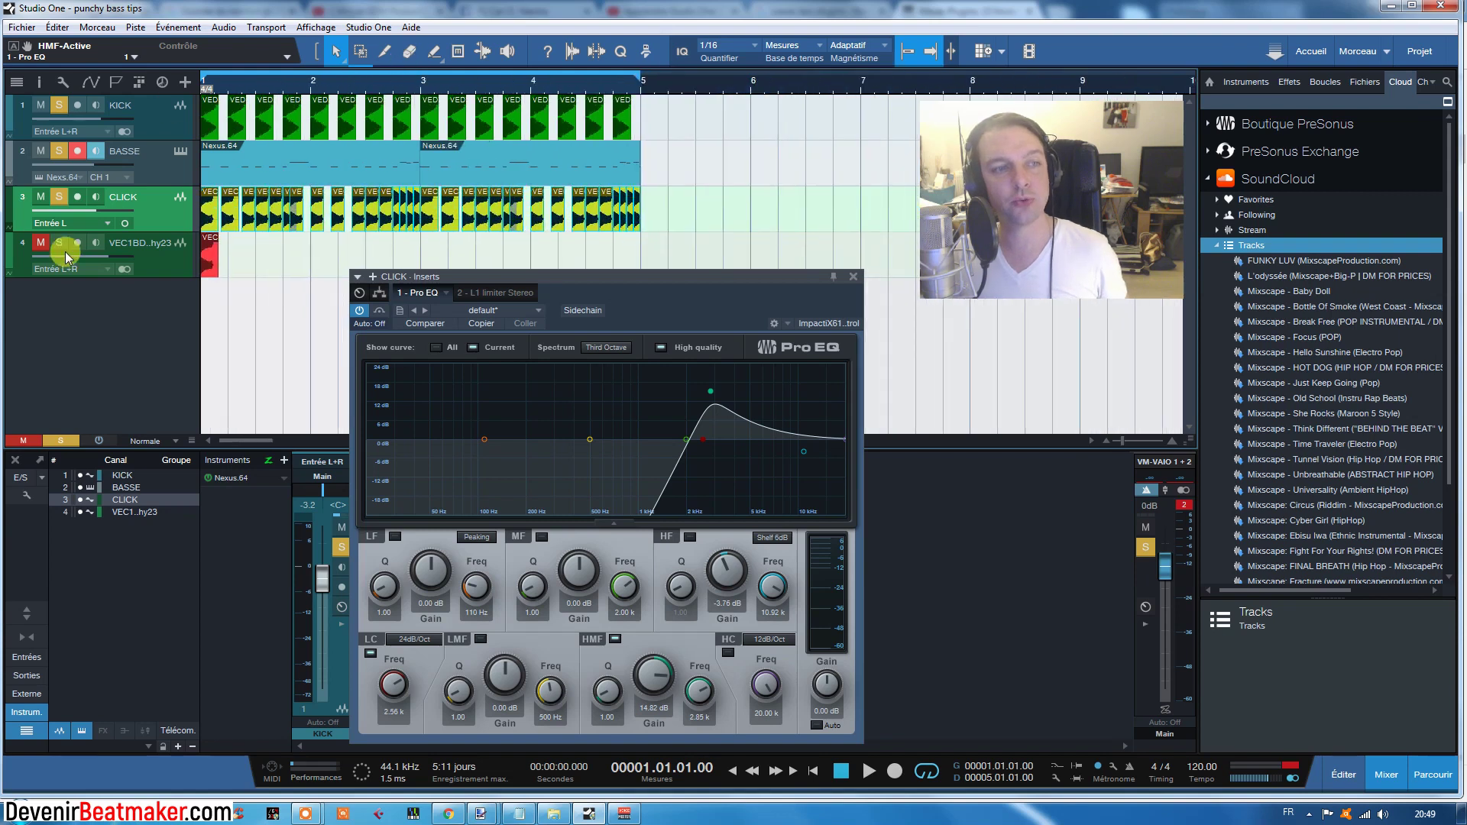
Mute the KICK, BASSE and CLICK tracks, solo the unmuted VEC1 BD Punchy 23 track and play its raw sample
left_click(40, 243)
left_click(42, 201)
left_click(45, 152)
left_click(43, 104)
left_click(161, 263)
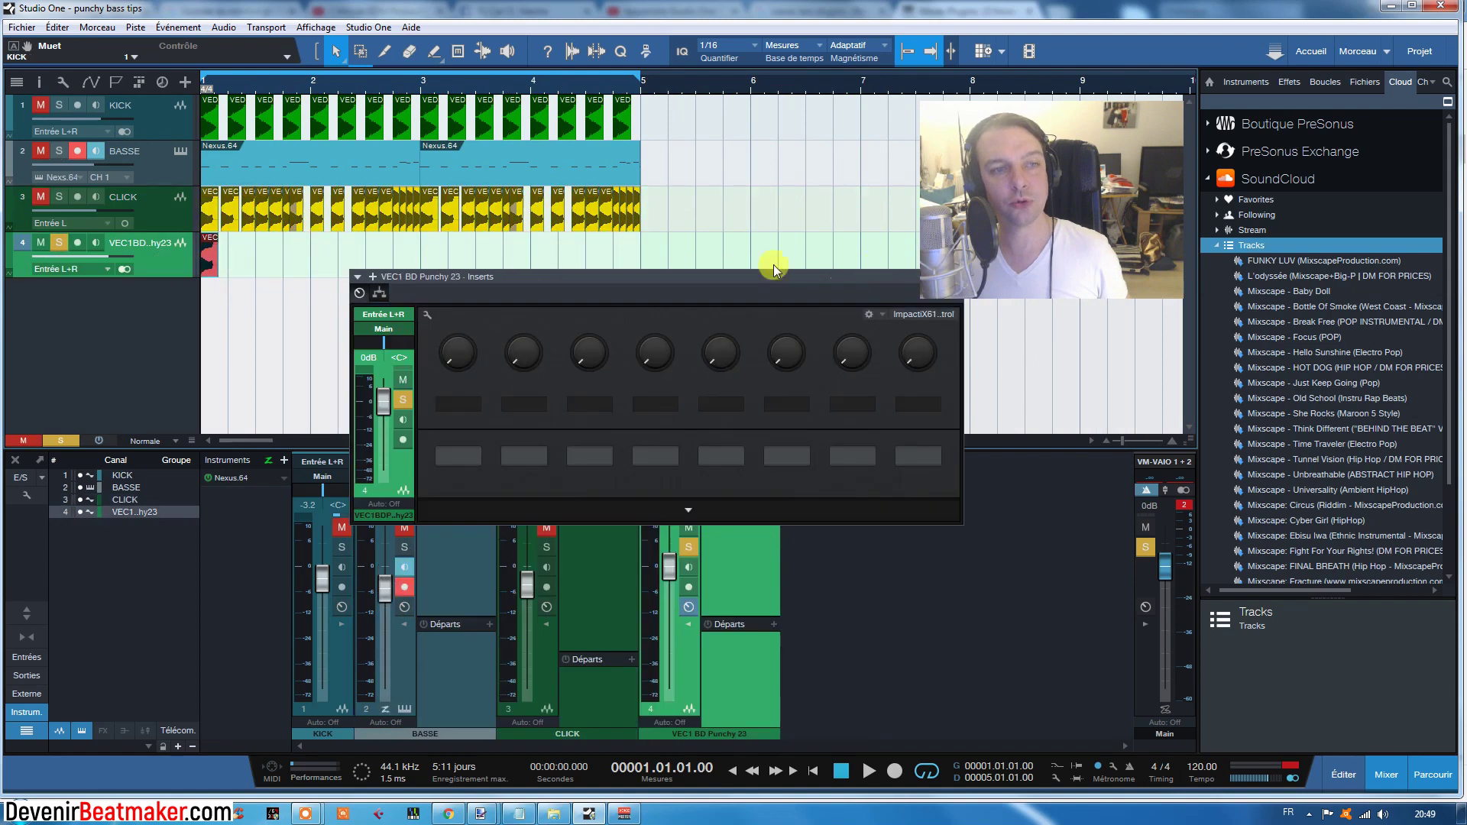
key("Escape")
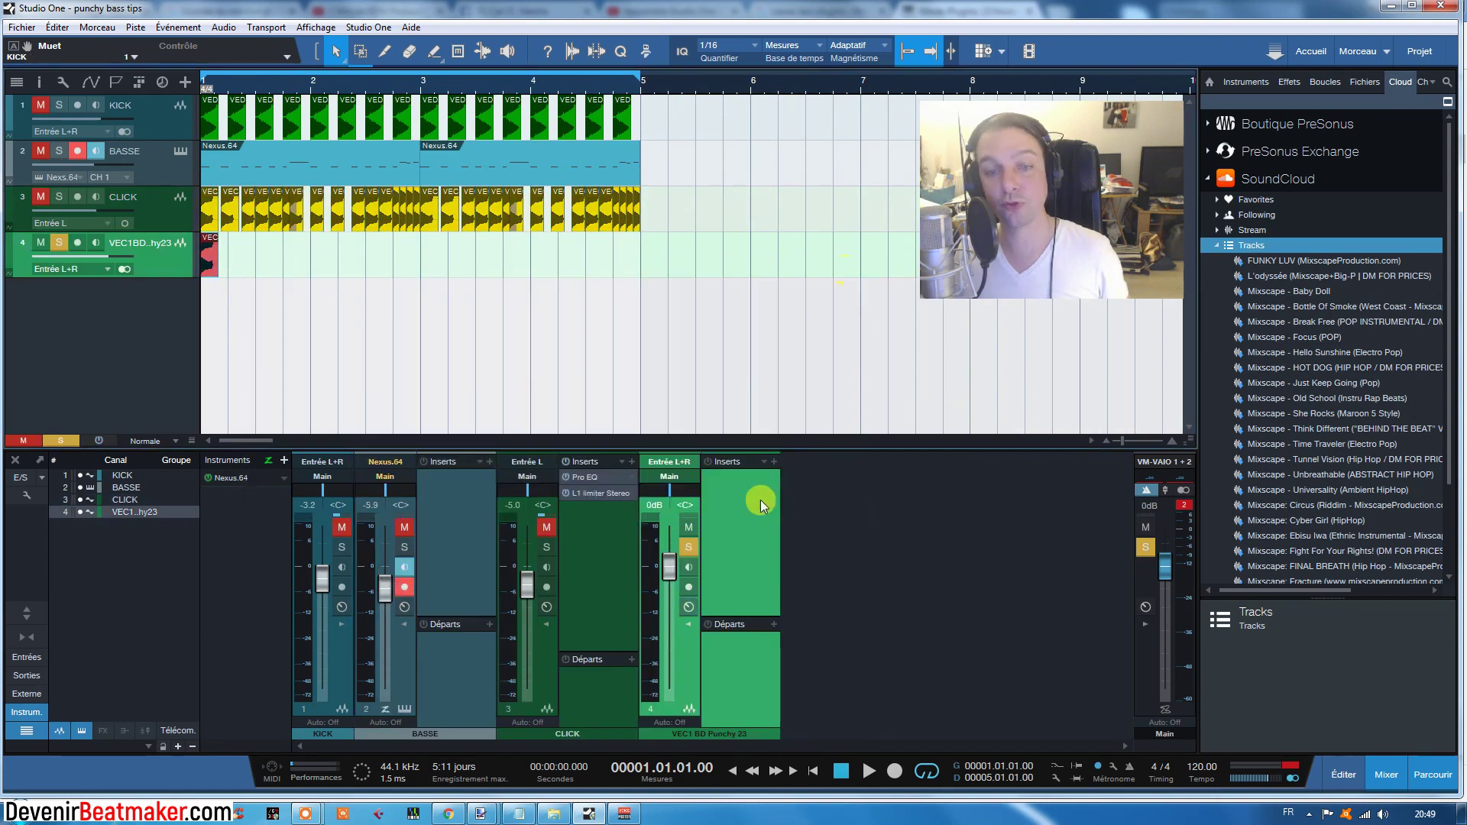
left_click(862, 775)
left_click(732, 772)
left_click(732, 773)
left_click(844, 773)
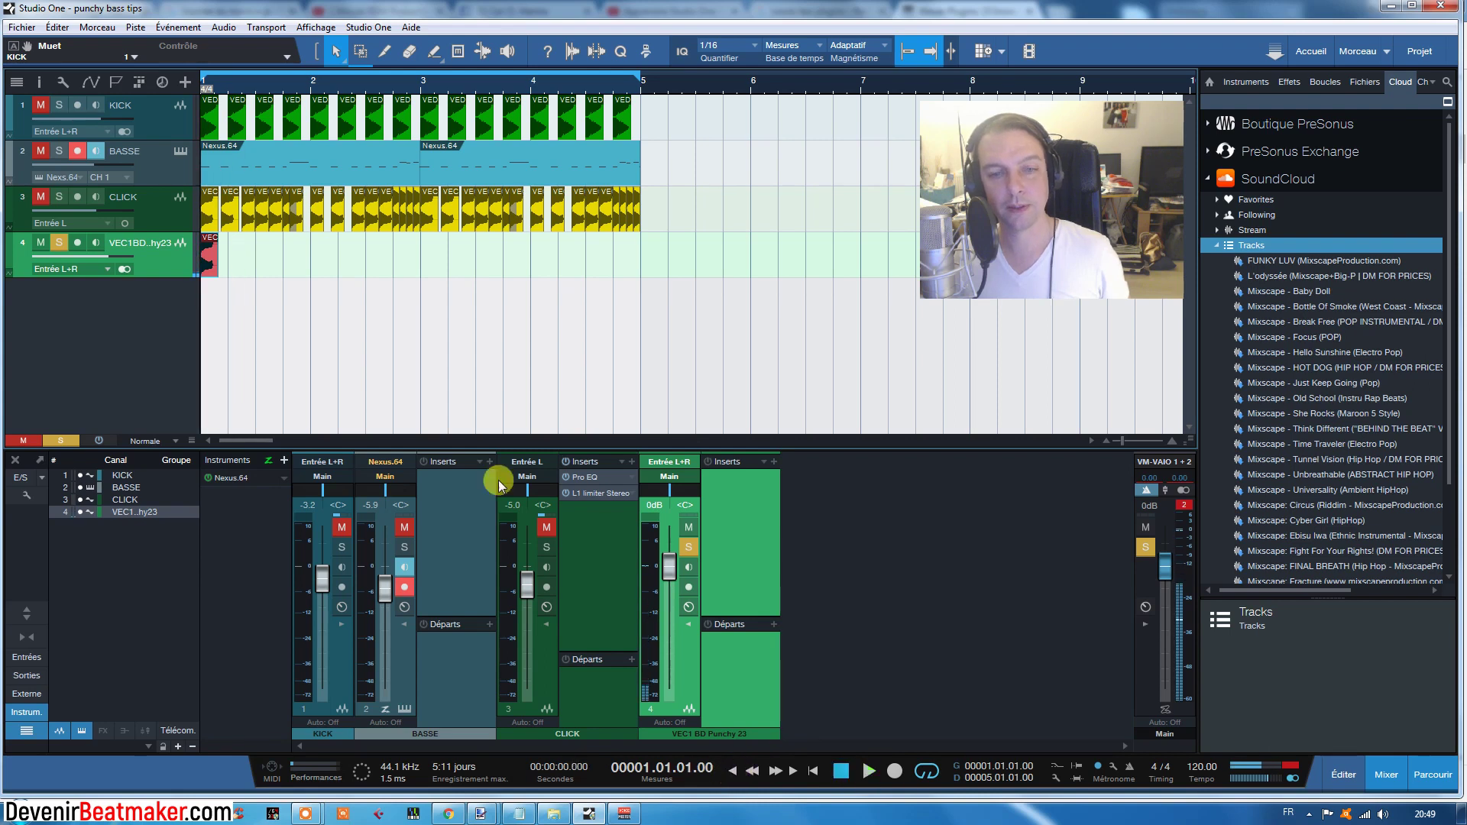
Solo the CLICK track instead, mute the VEC1 BD Punchy 23 track and play the loop with CLICK's Pro EQ open
left_click(546, 547)
left_click(688, 547)
left_click(688, 527)
left_click(755, 772)
left_click(869, 771)
left_click(599, 478)
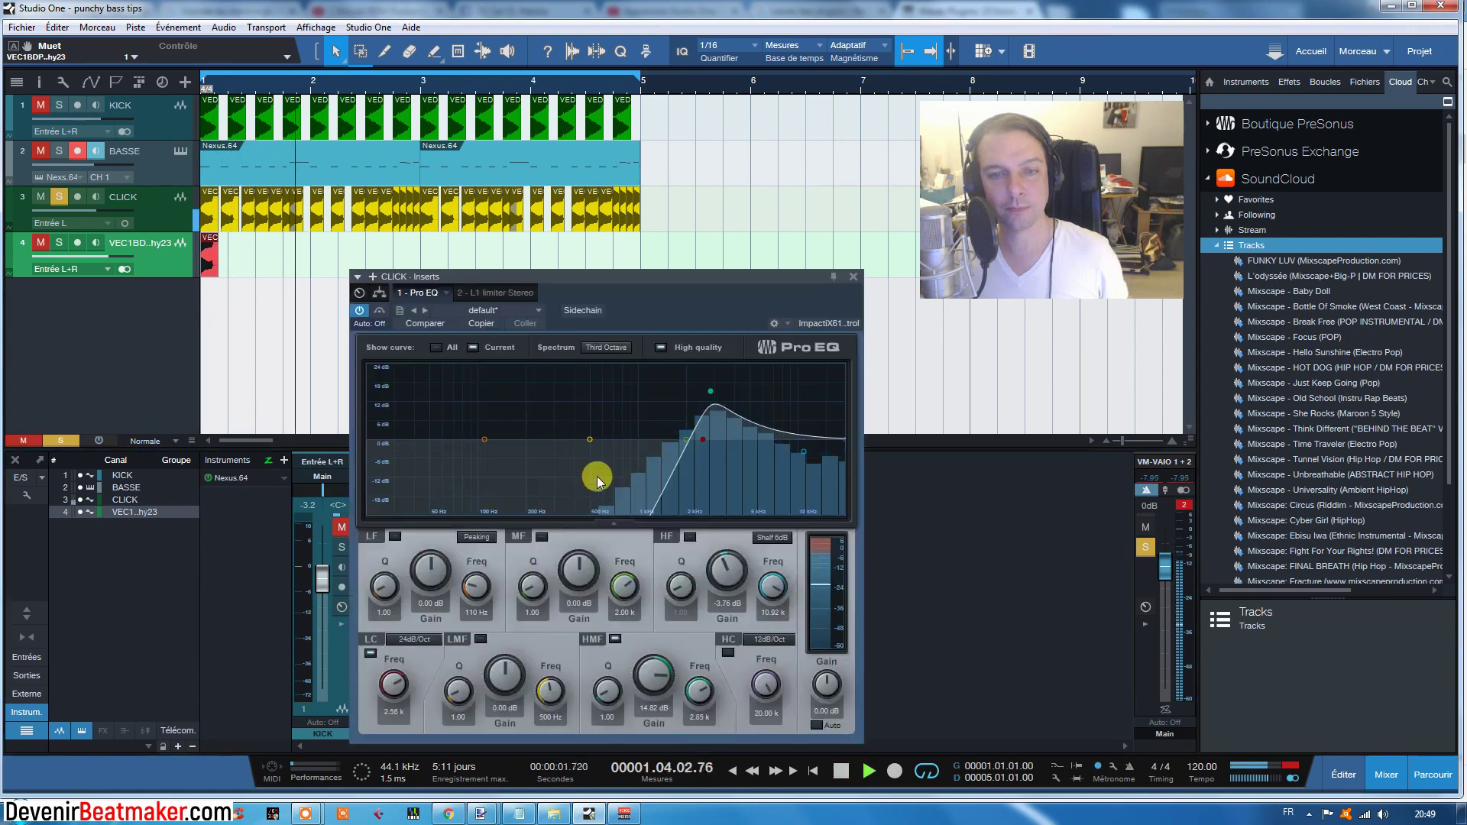
left_click(840, 772)
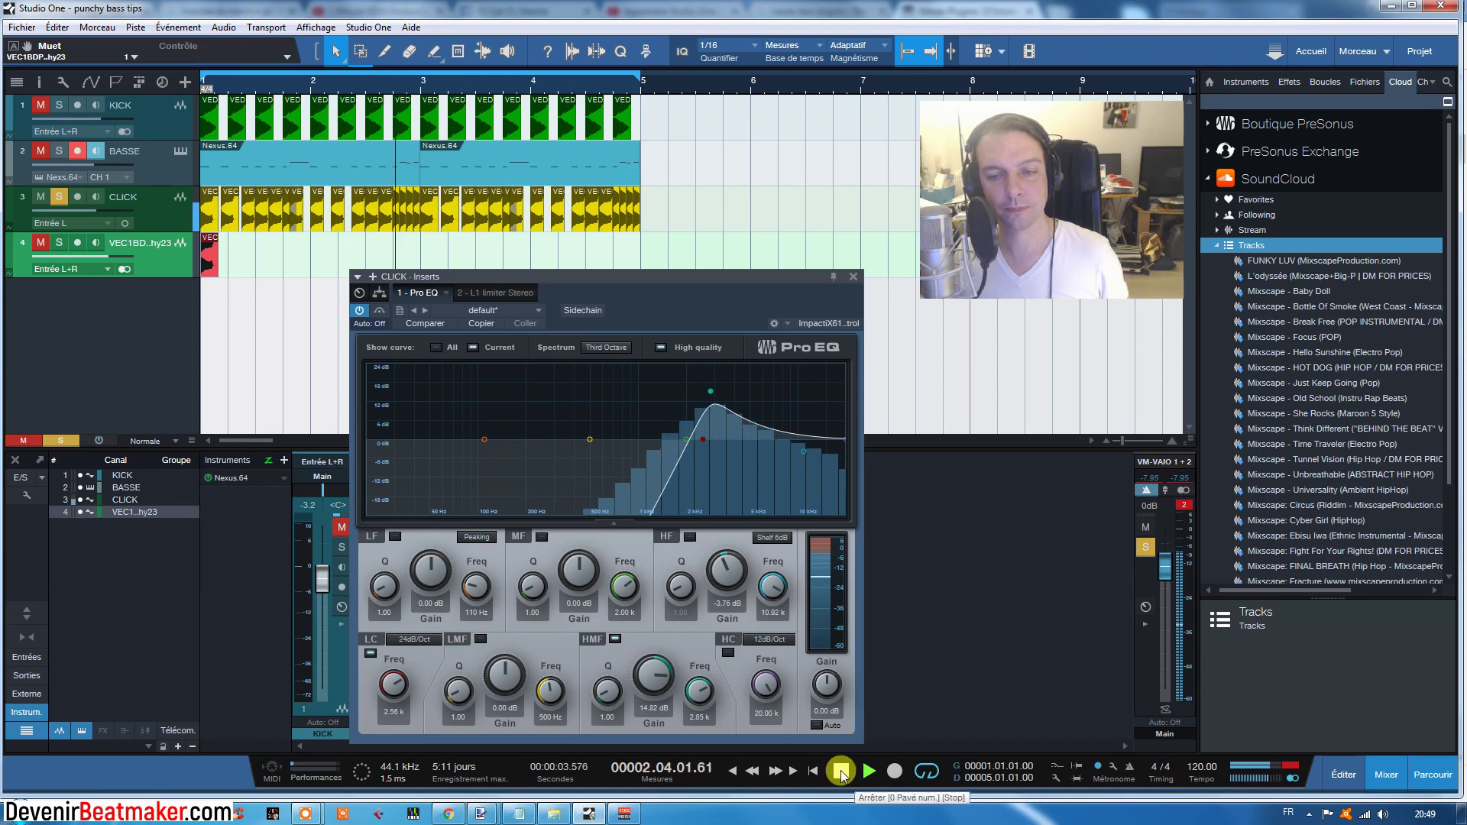
Switch off the HMF band in CLICK's Pro EQ and play the track with only the low cut
left_click(712, 389)
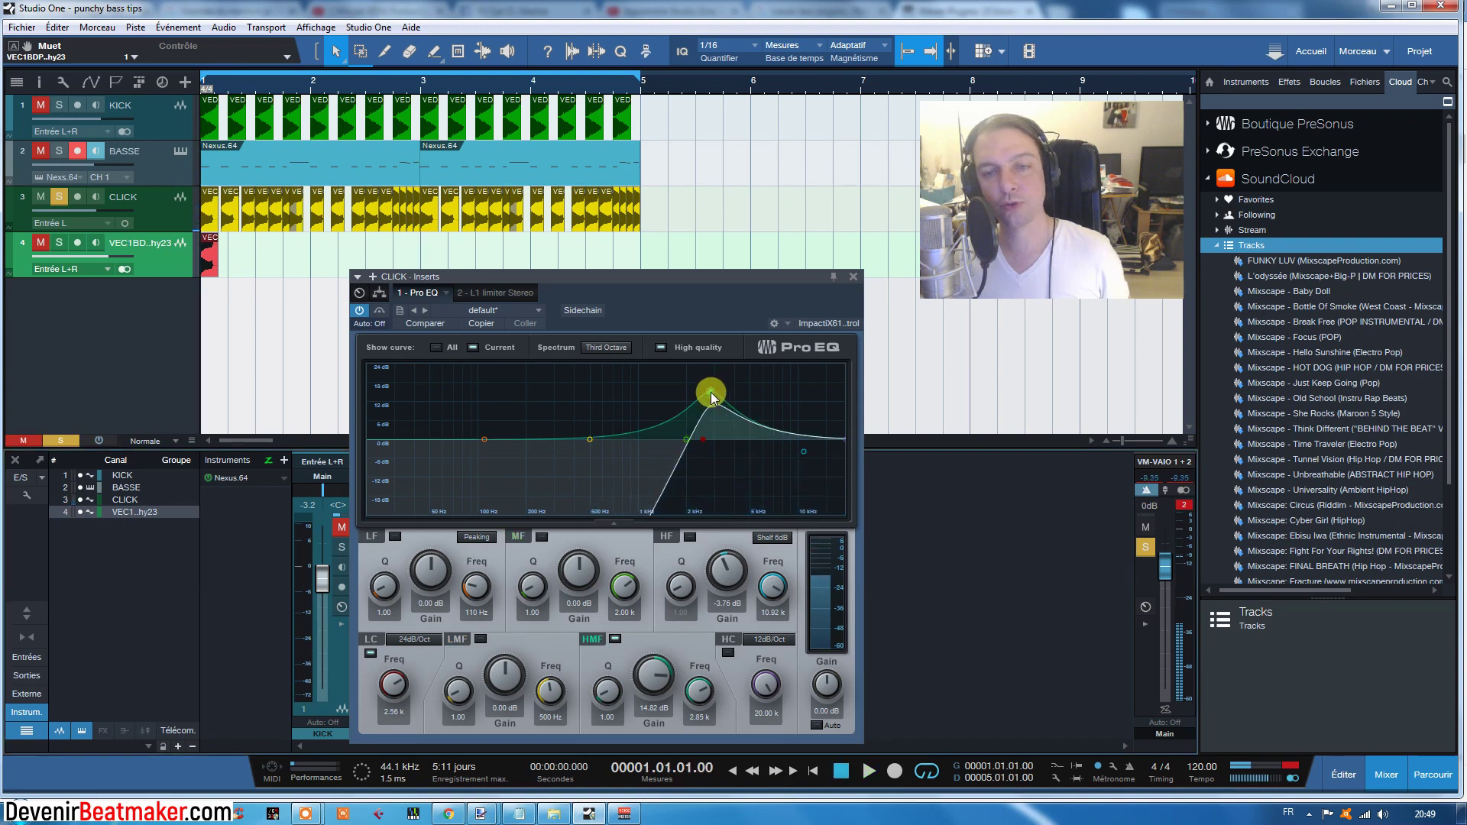
double_click(710, 392)
left_click(734, 772)
left_click(868, 771)
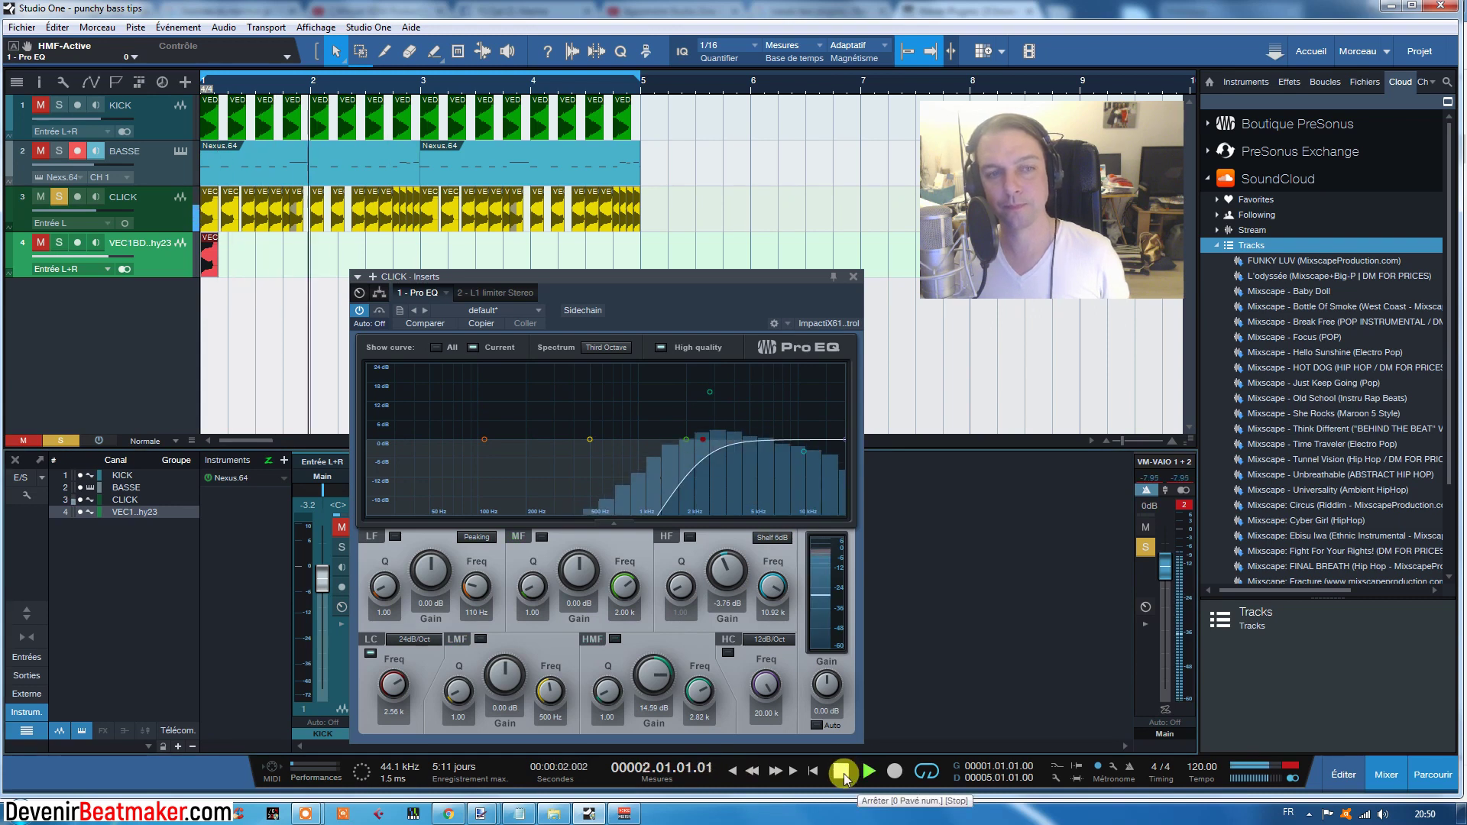
left_click(845, 773)
left_click(730, 469)
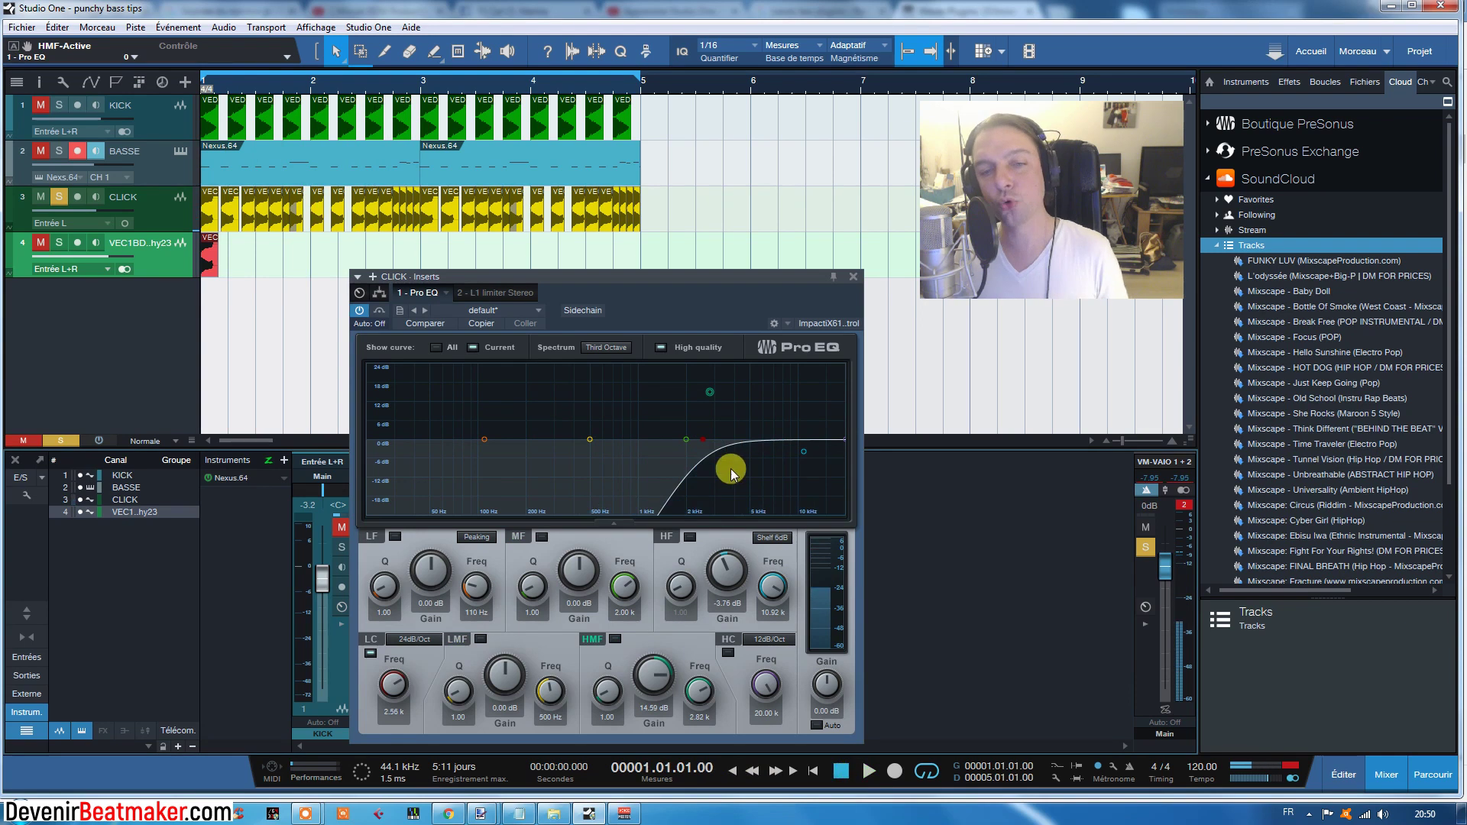
Set the Pro EQ low-cut frequency on CLICK to 2.70 kHz, reactivate the HMF boost and close the EQ
left_click(703, 441)
left_click_drag(704, 445, 705, 441)
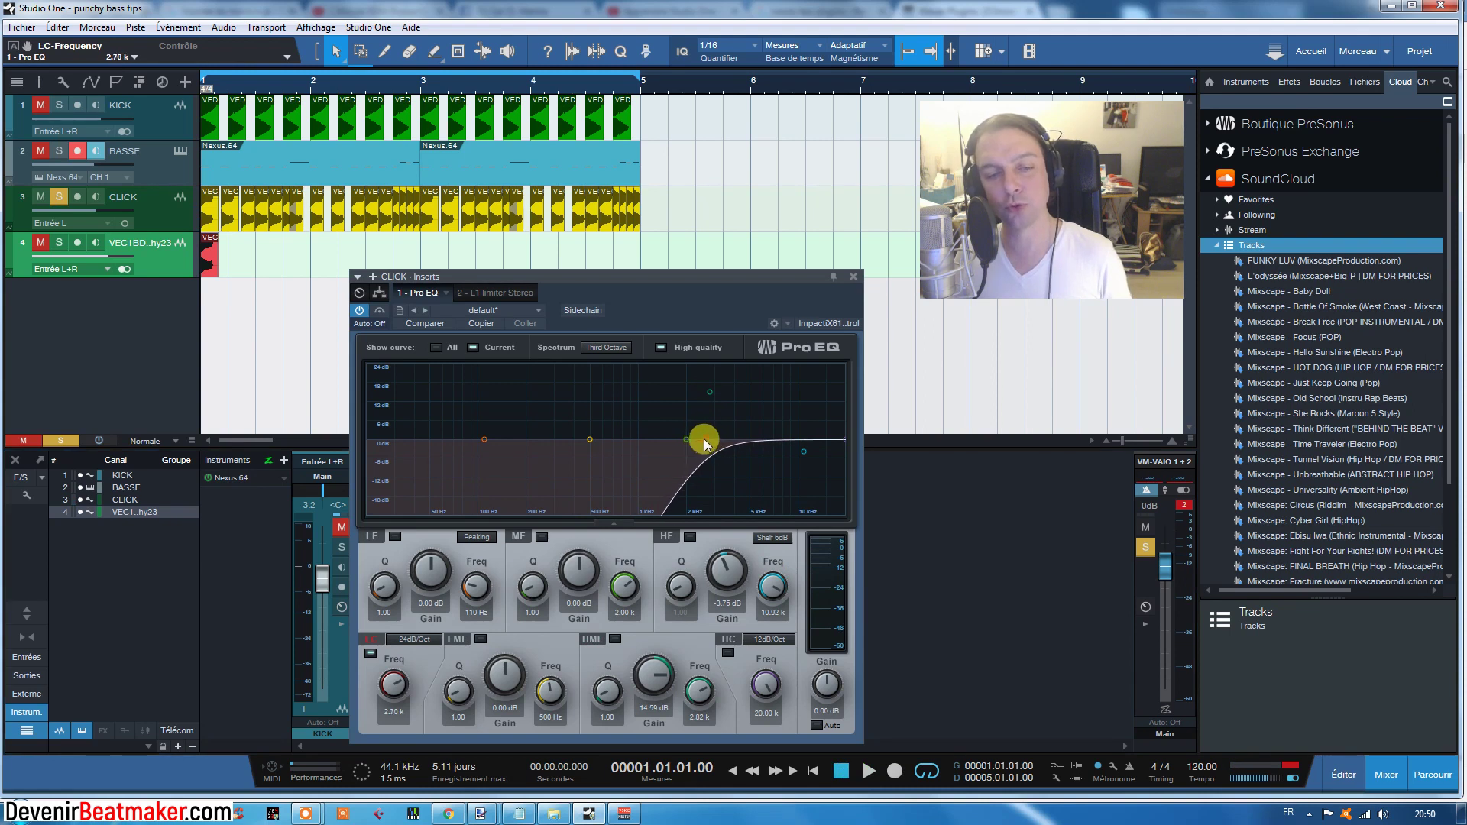
left_click(717, 440)
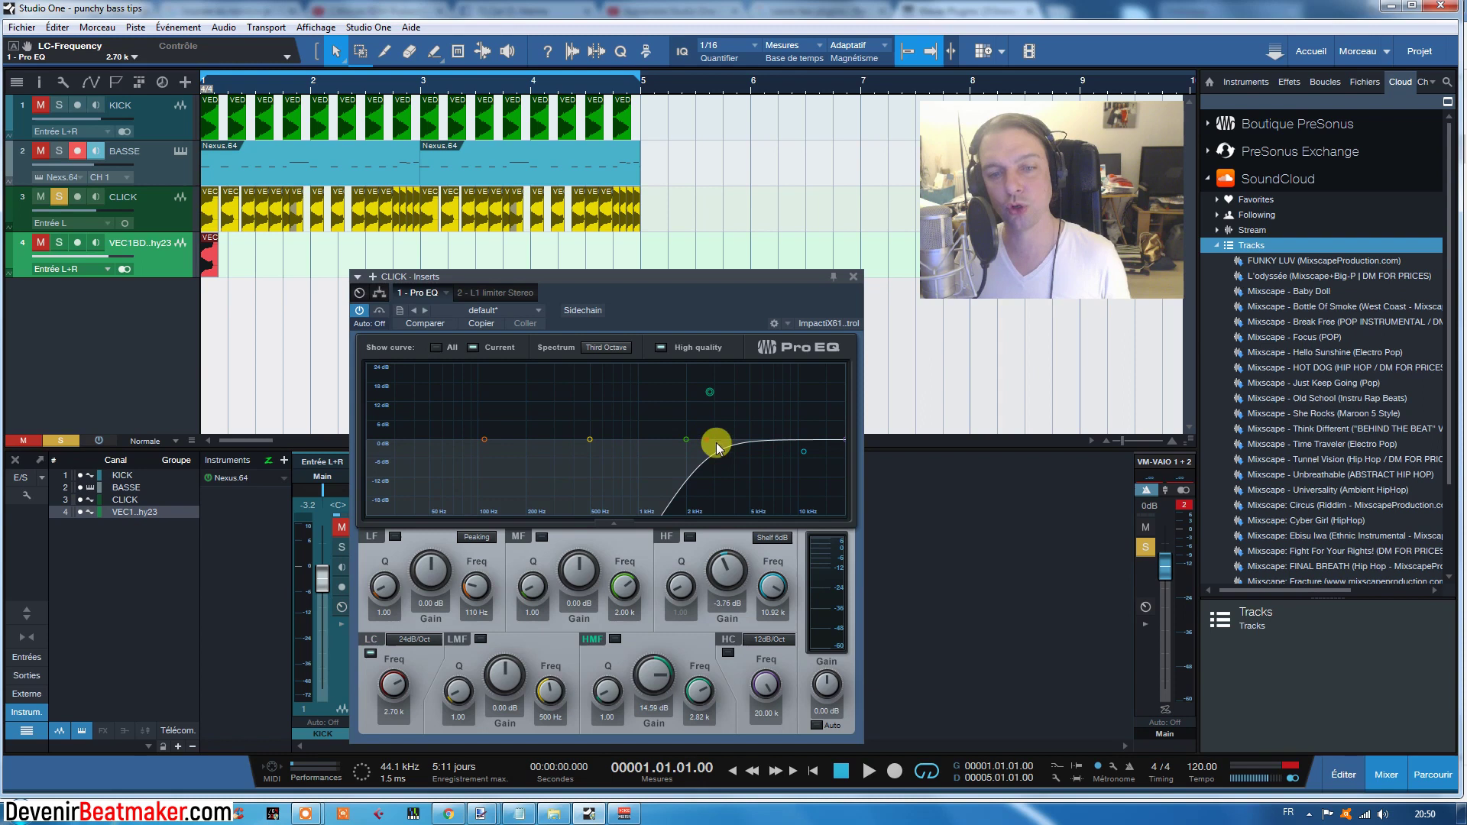
left_click(710, 396)
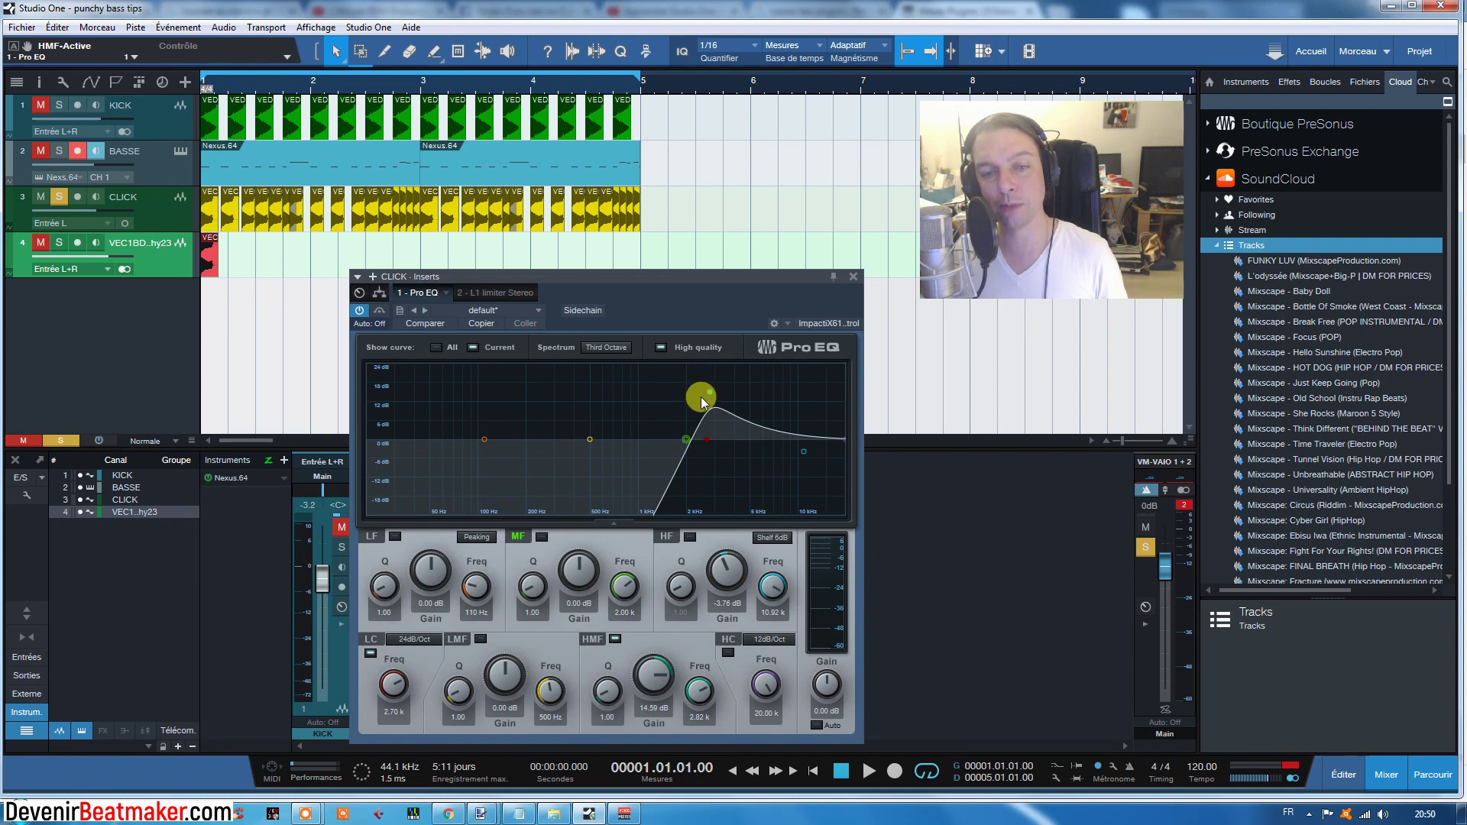
left_click_drag(668, 287, 612, 287)
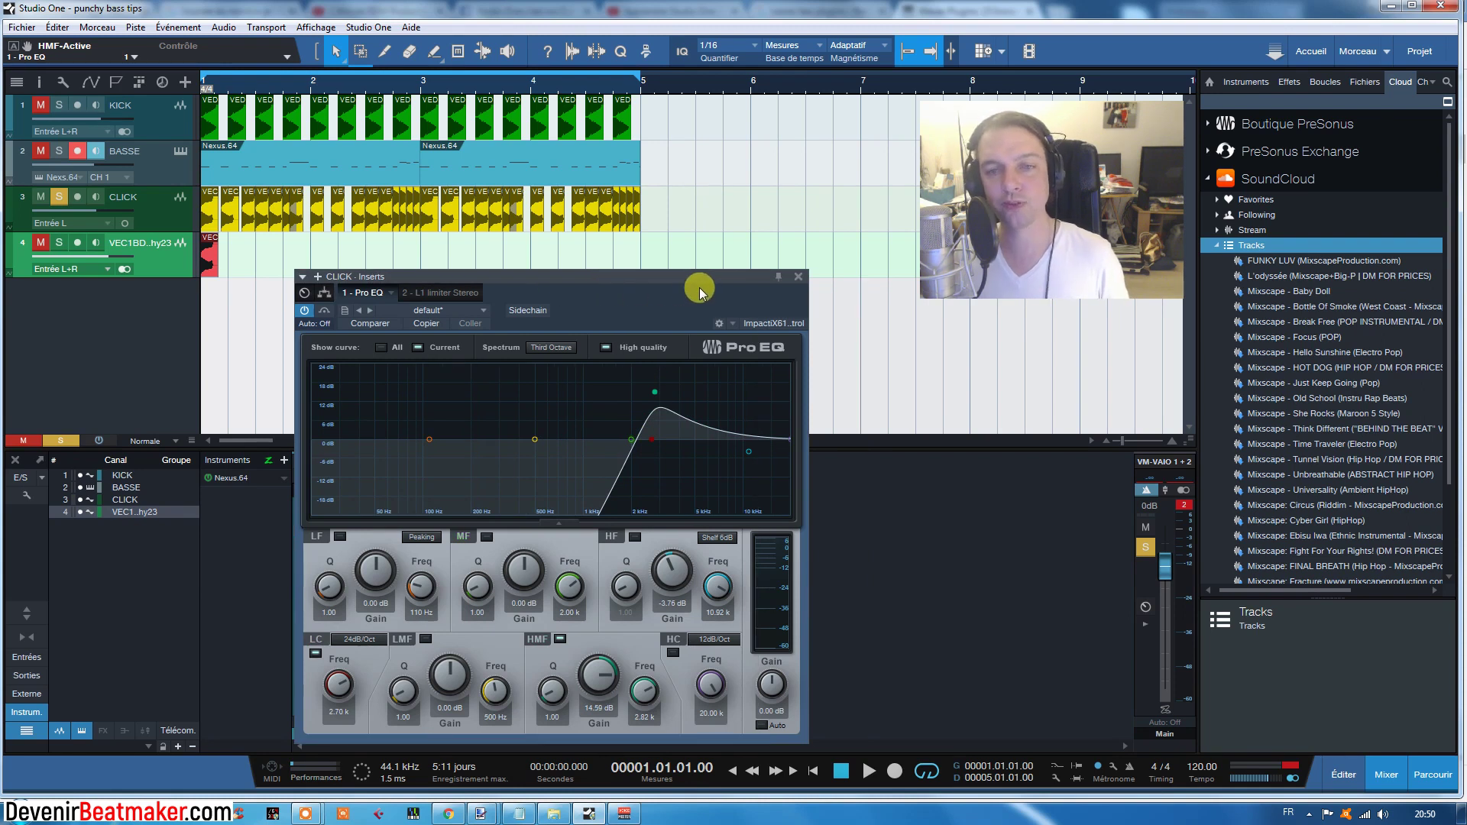
left_click(799, 277)
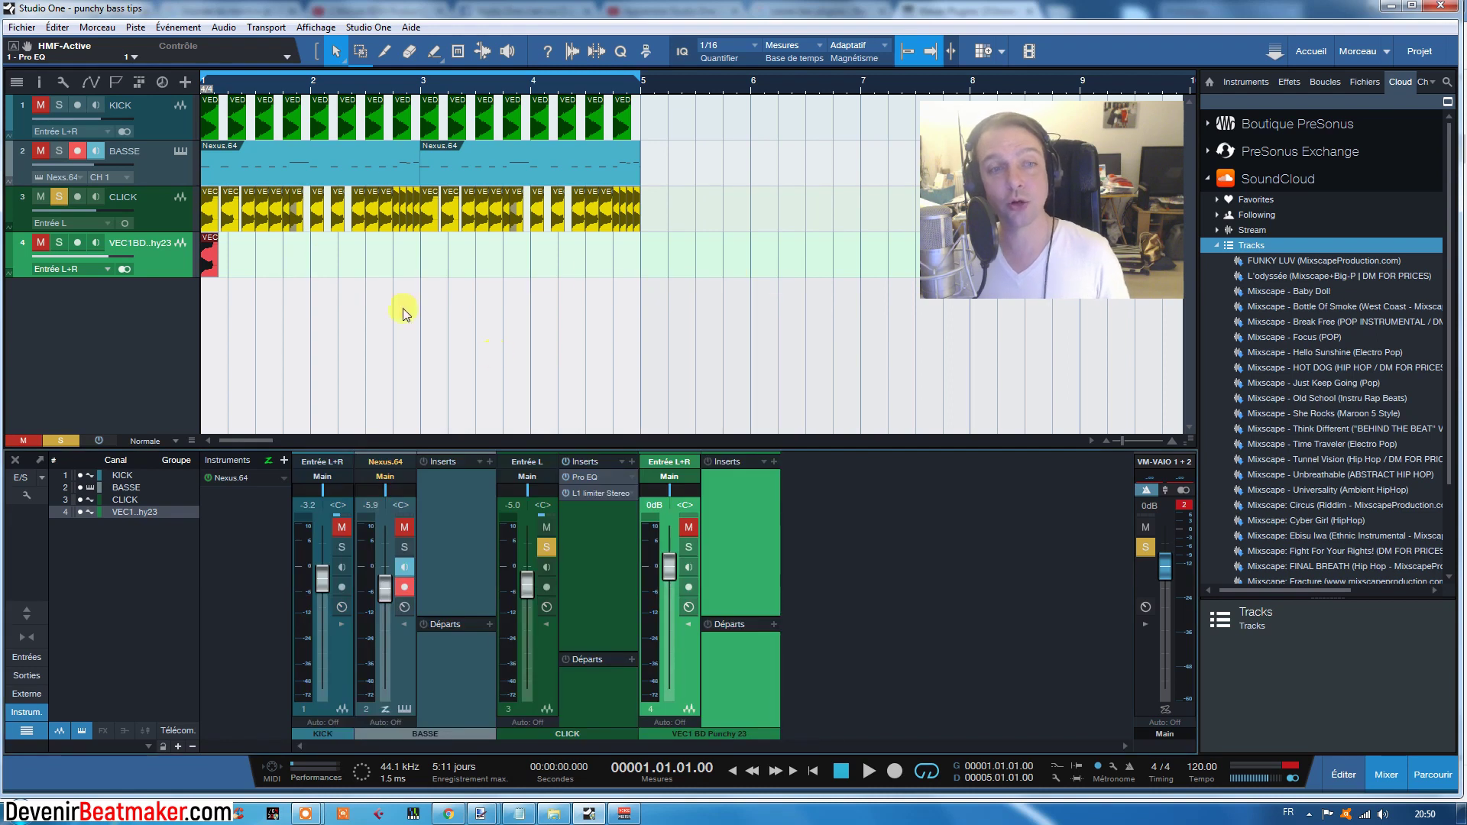
Open the second BASSE part, starting at bar 3, in the note editor
left_click_drag(673, 226, 204, 230)
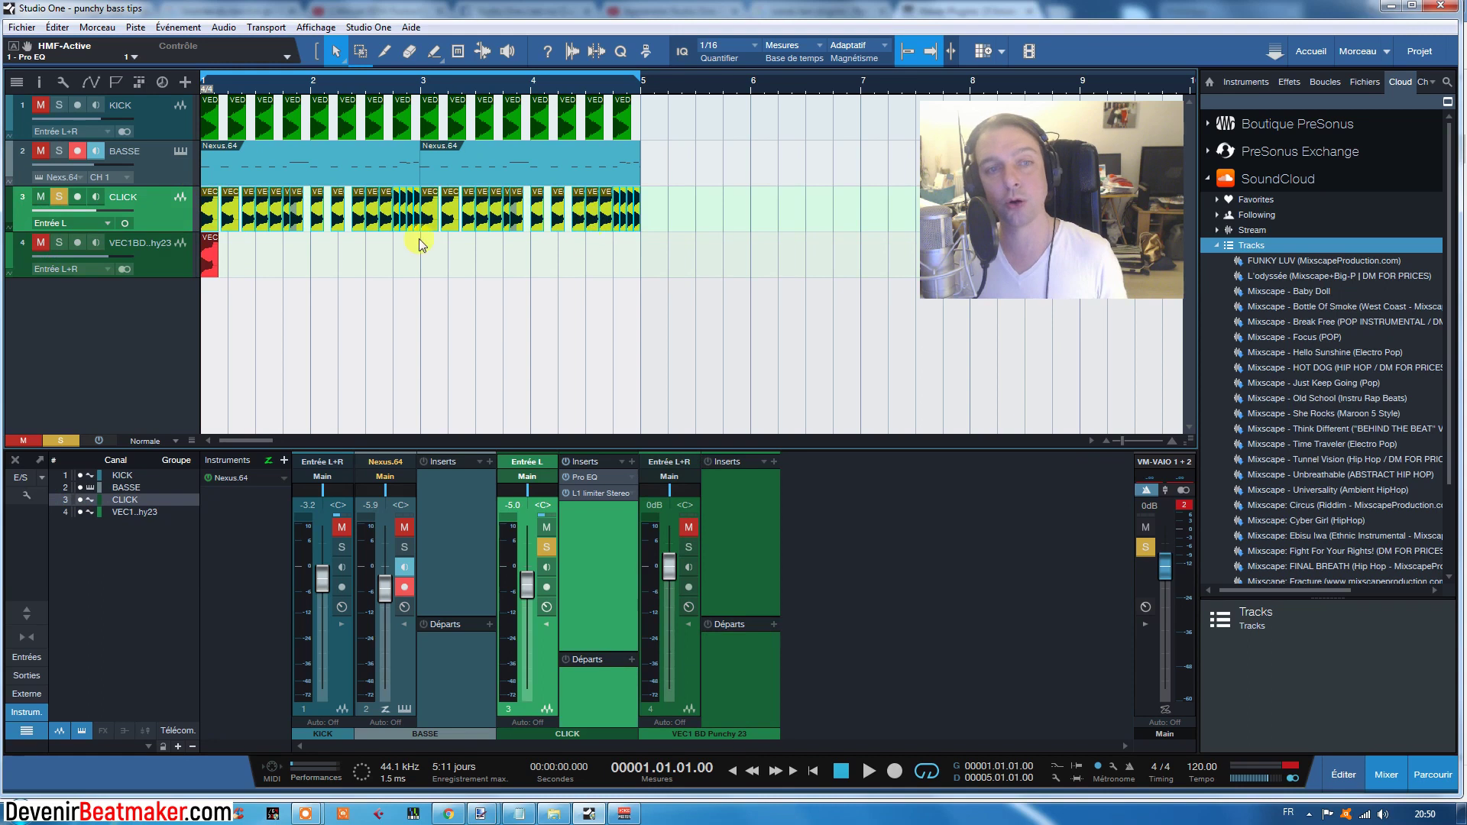
left_click(384, 174)
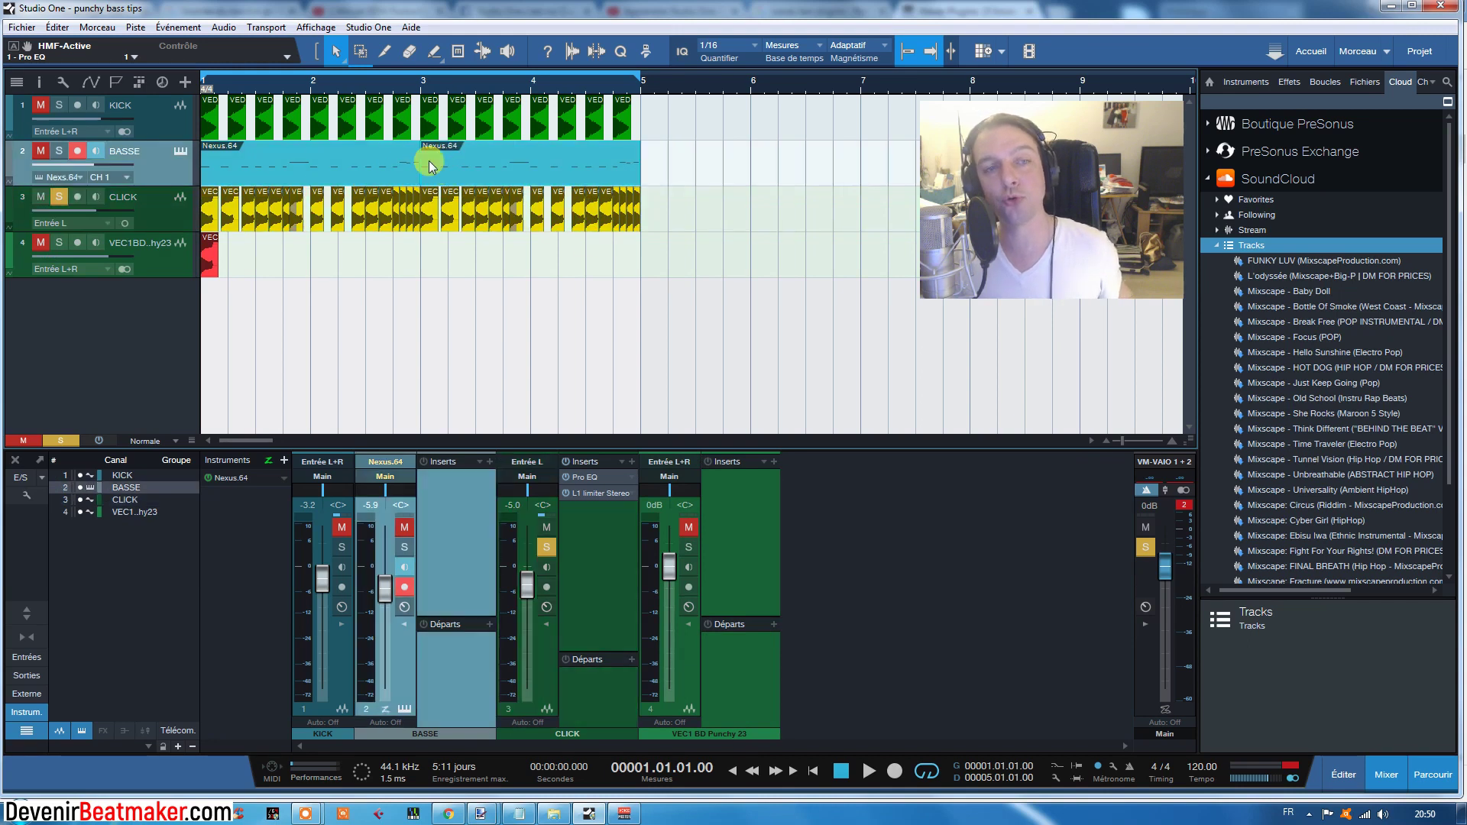
double_click(545, 172)
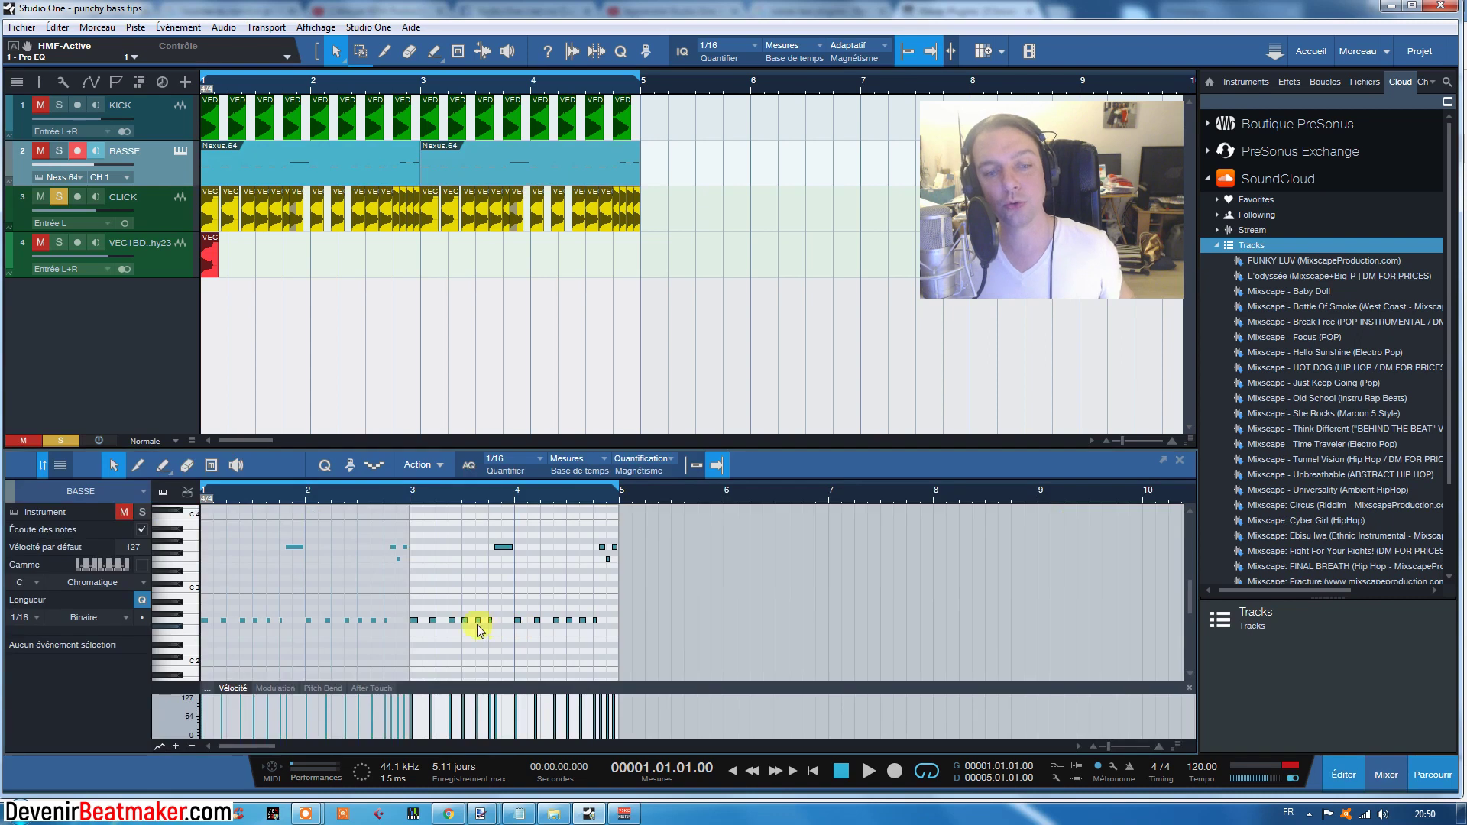
left_click(636, 210)
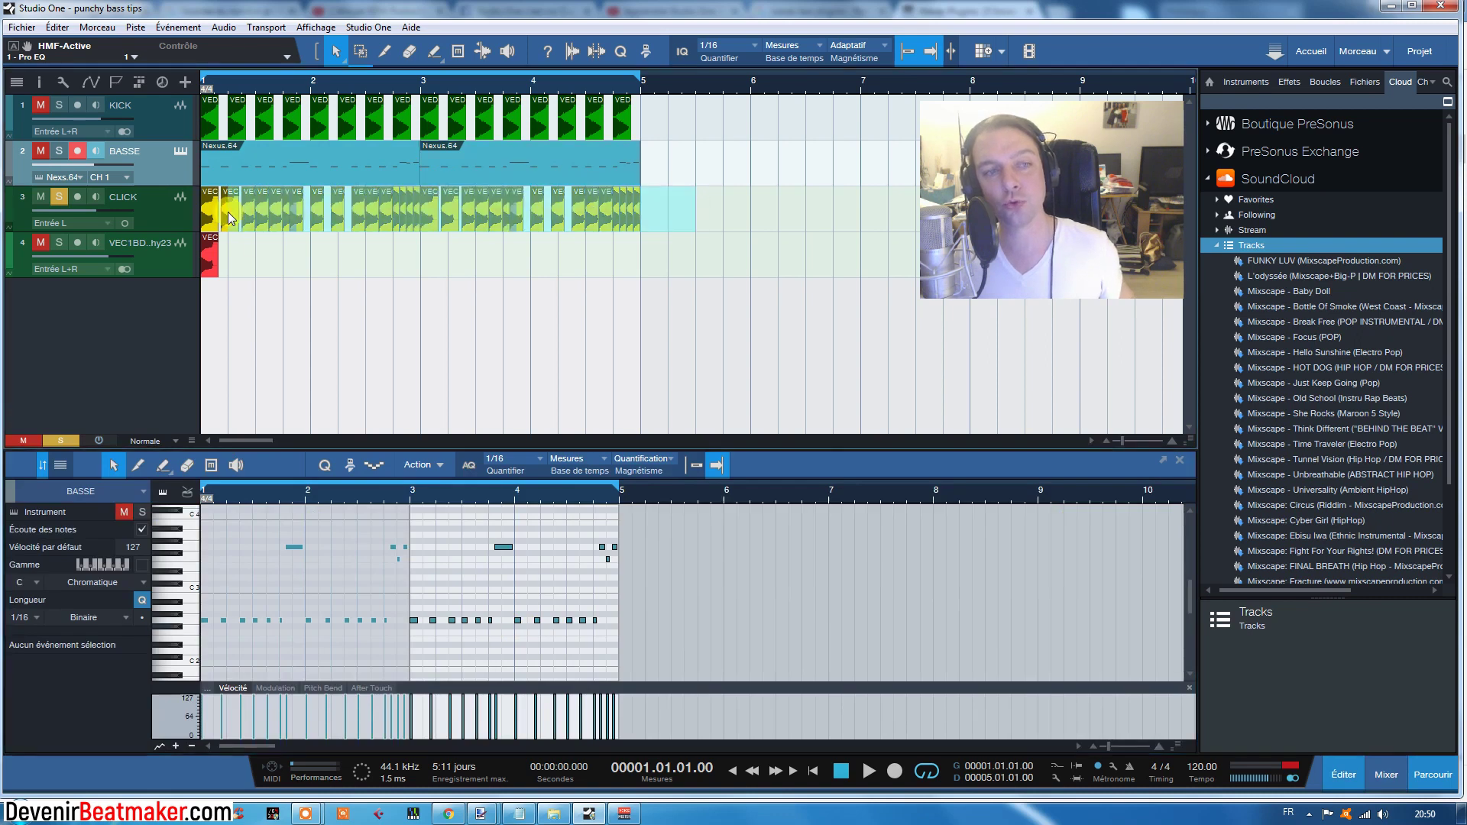
left_click(502, 172)
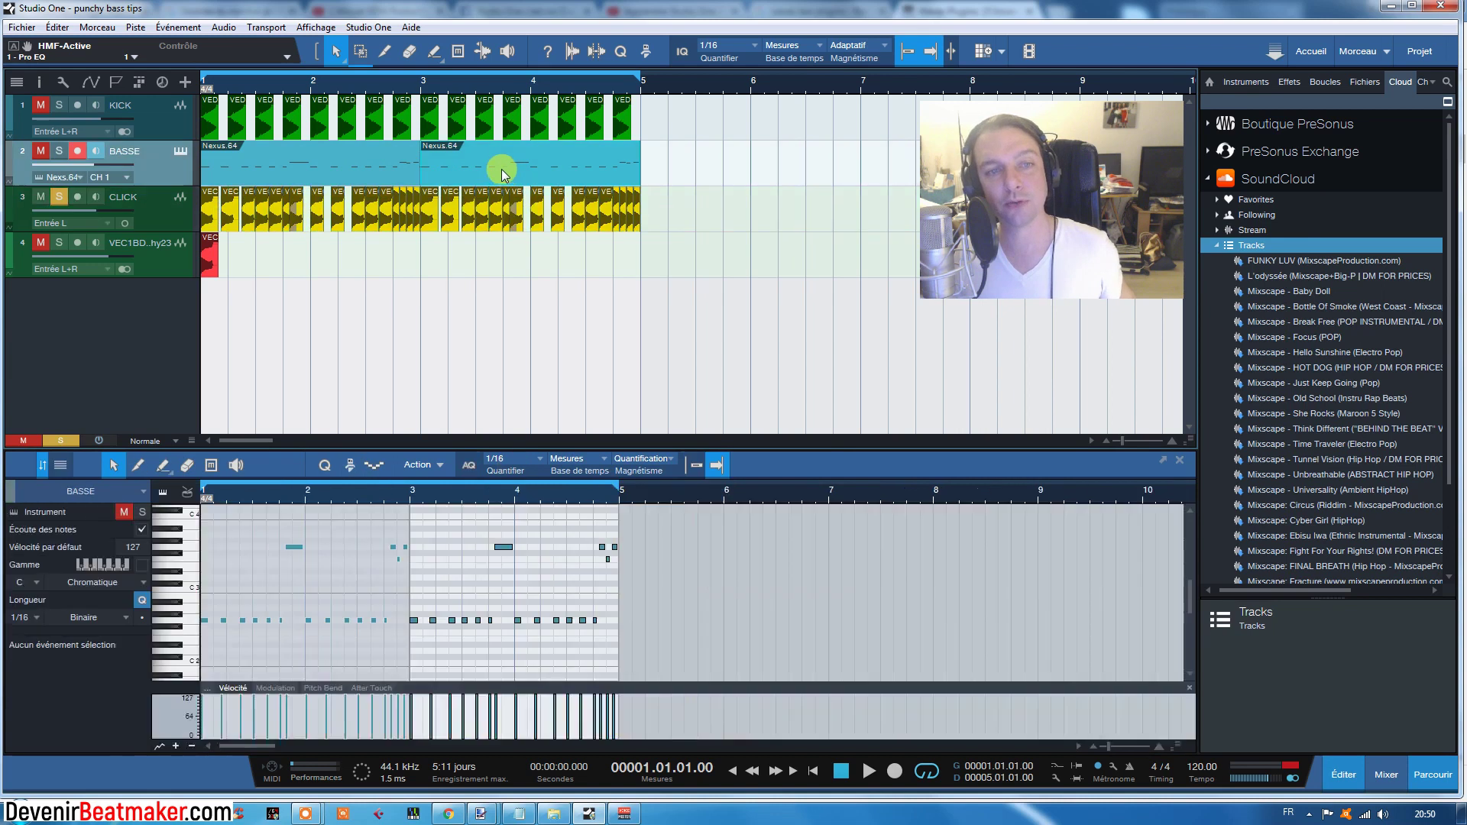
Transpose the higher notes of the second bass part down 12 semitones
left_click_drag(470, 533, 616, 562)
key("Down")
key("Down")
key("Down")
key("Down")
key("Down")
key("Down")
key("Down")
key("Down")
key("Down")
key("Down")
key("Down")
key("Down")
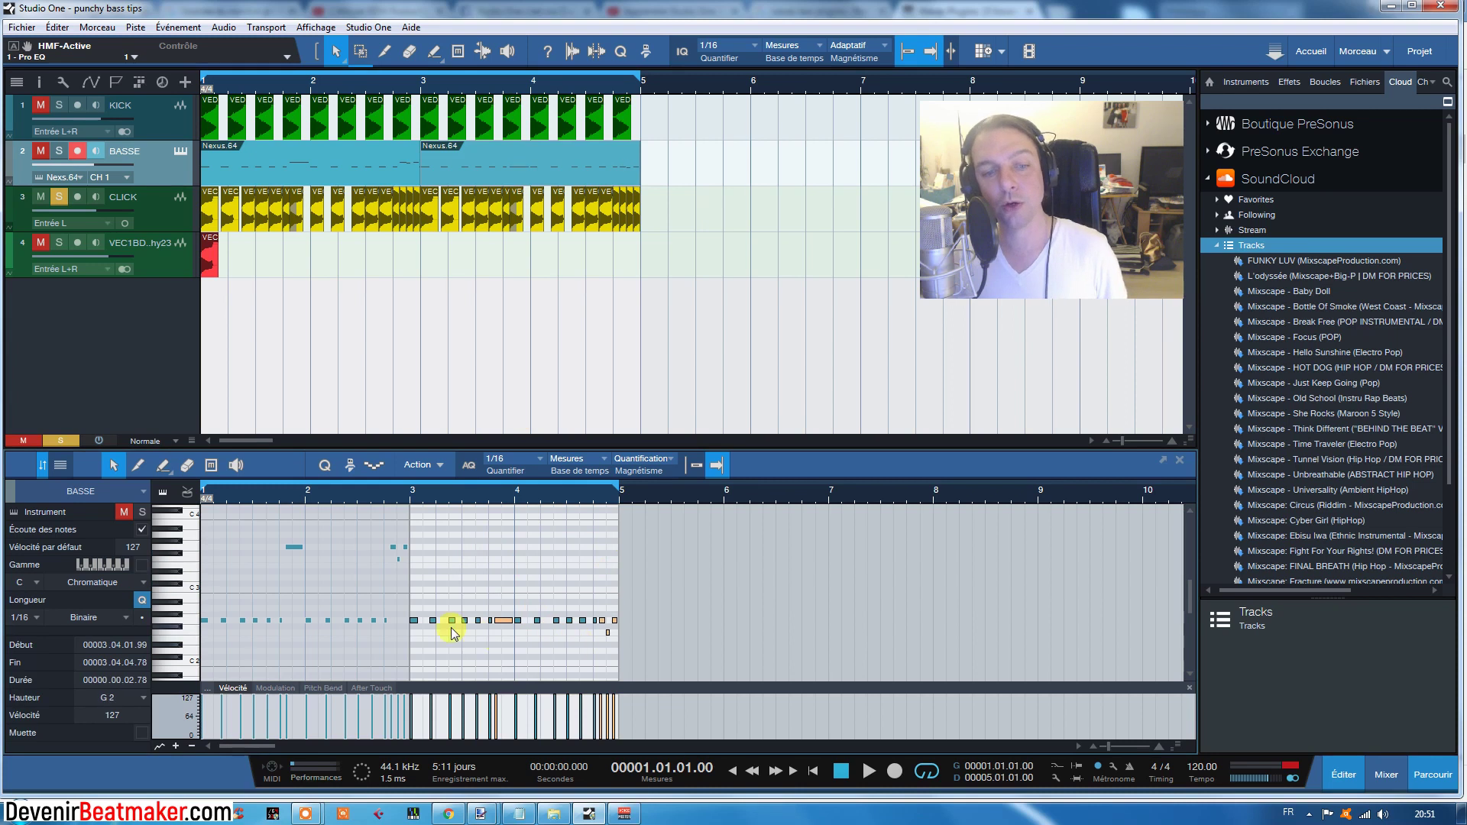
Raise the remaining lower note near the end of the bass part by two semitones to G 2
left_click(617, 640)
left_click(607, 634)
key("Up")
key("Up")
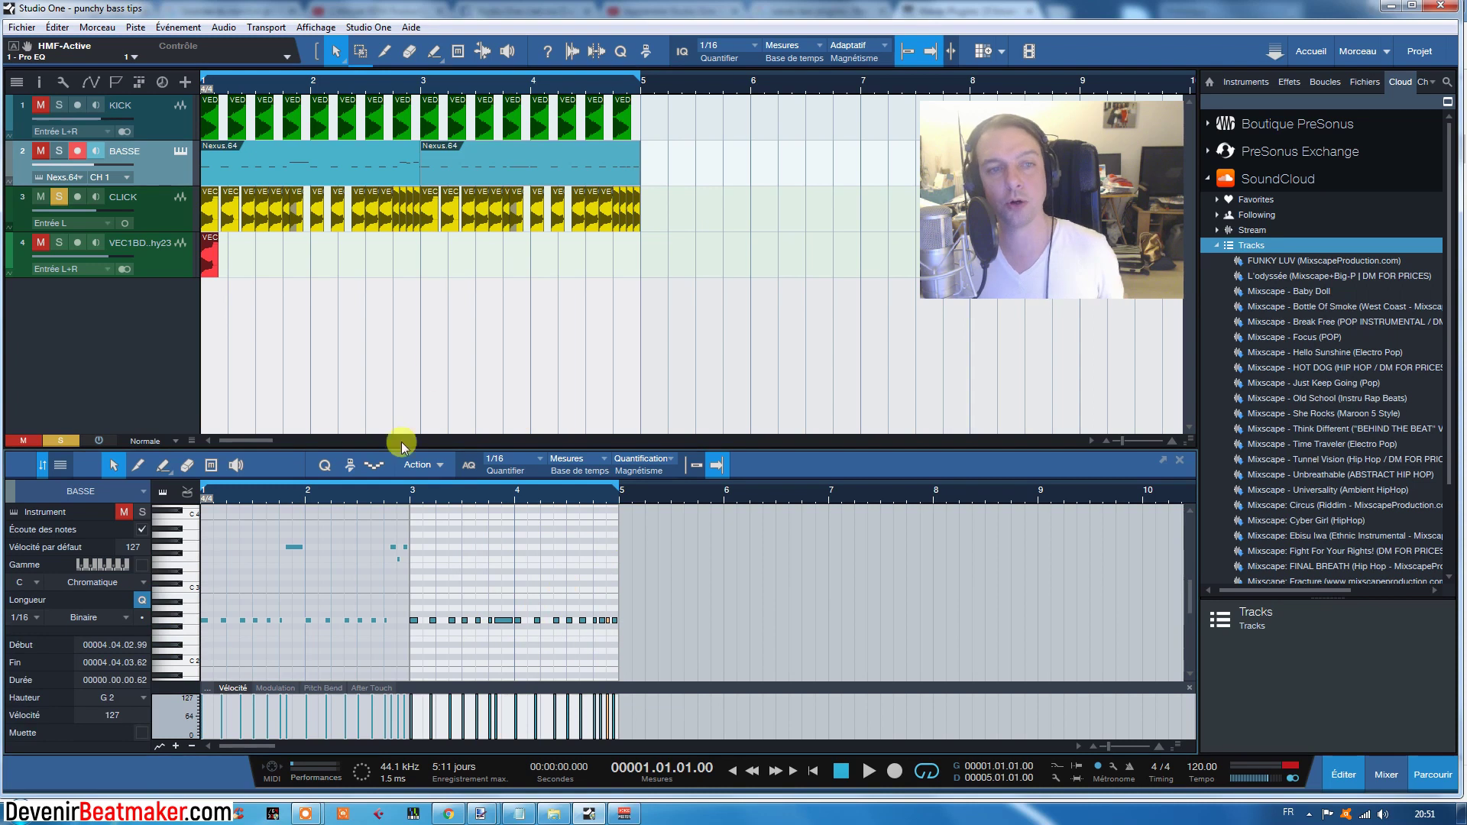